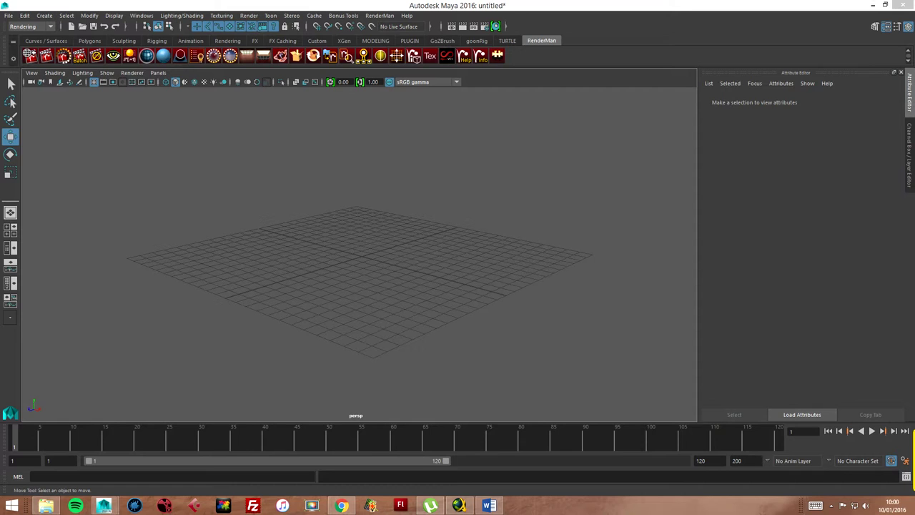
Step: Check the Render Settings and keep mental ray as the renderer
{"action": "left_click_drag", "start_coordinate": [448, 235], "coordinate": [462, 247], "text": "alt"}
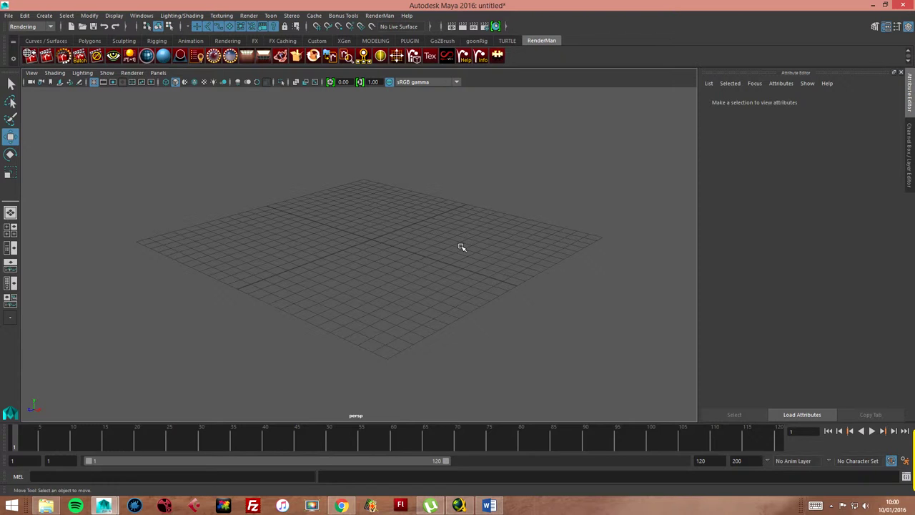
{"action": "scroll", "coordinate": [475, 241], "scroll_direction": "up", "scroll_amount": 3}
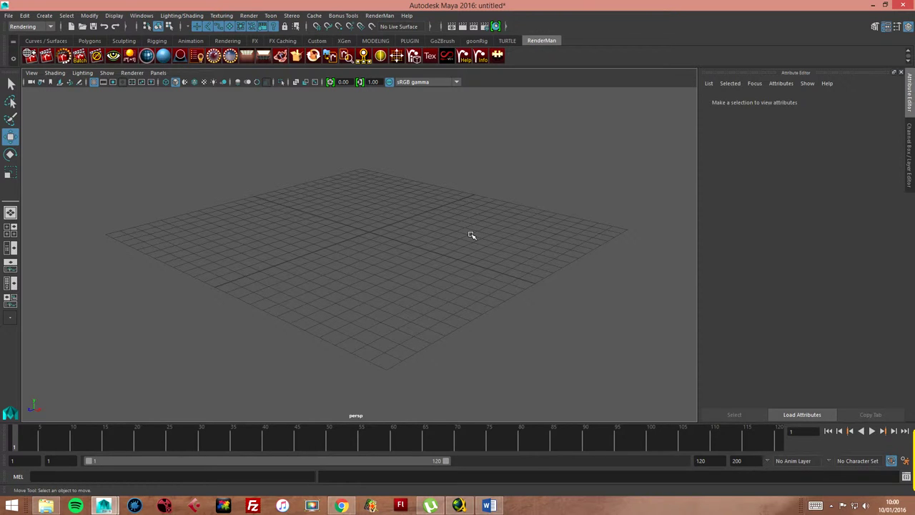
{"action": "middle_click_drag", "start_coordinate": [477, 217], "coordinate": [472, 209], "text": "alt"}
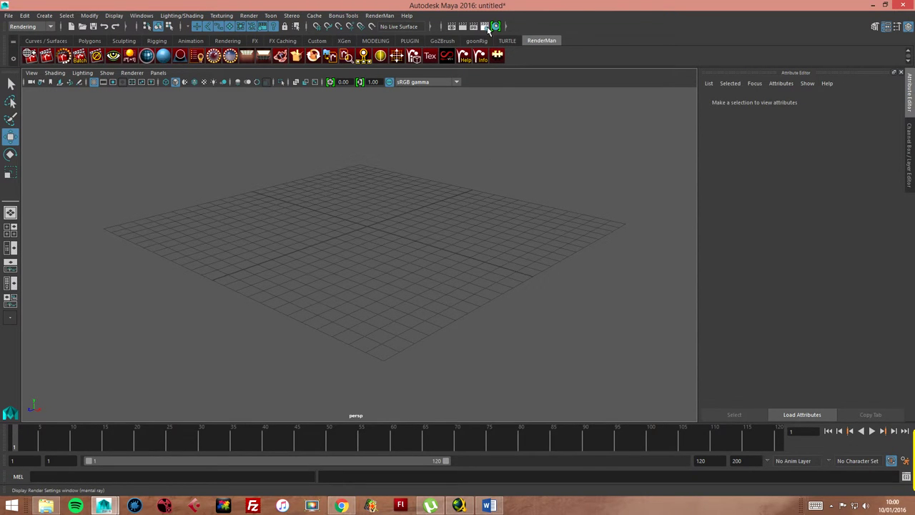
{"action": "left_click", "coordinate": [496, 26]}
{"action": "left_click_drag", "start_coordinate": [145, 98], "coordinate": [369, 105]}
{"action": "left_click", "coordinate": [379, 129]}
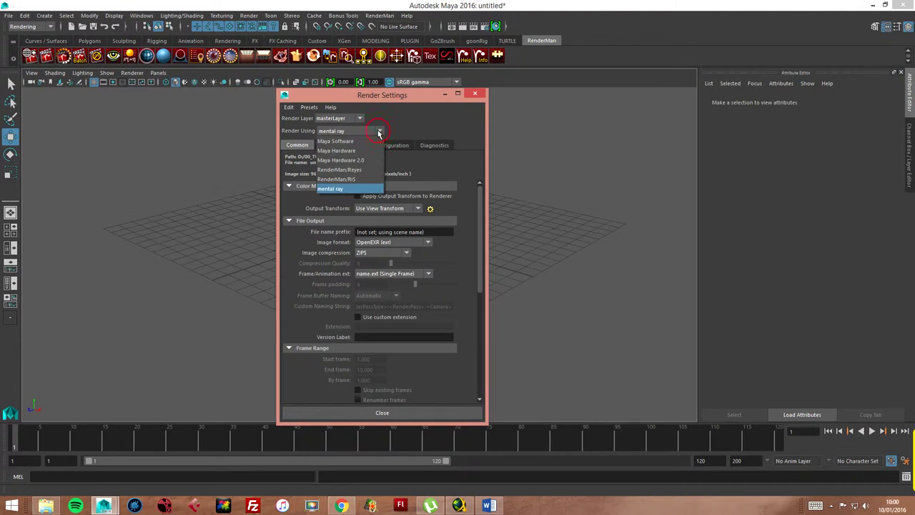
{"action": "left_click", "coordinate": [350, 188]}
{"action": "left_click", "coordinate": [477, 95]}
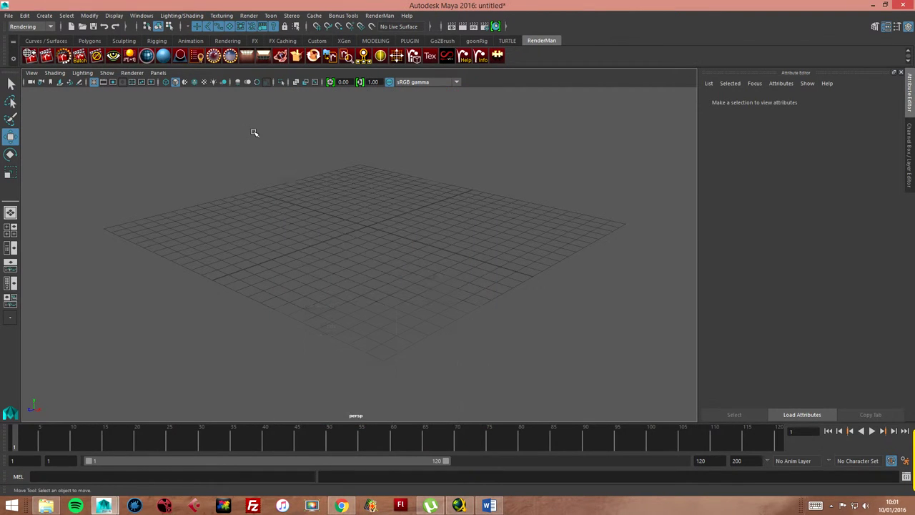
Step: Create a polygon plane and a sphere, raising the sphere and moving it left
{"action": "left_click", "coordinate": [48, 19]}
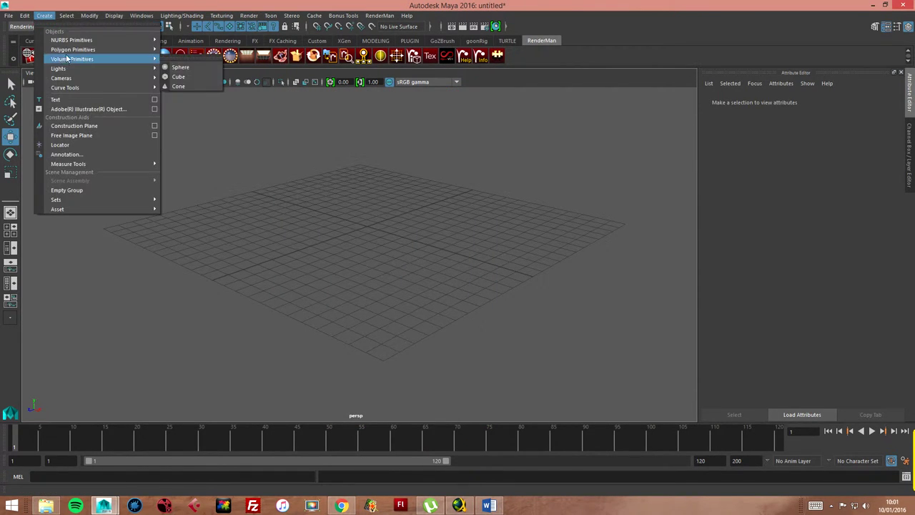
{"action": "mouse_move", "coordinate": [73, 49]}
{"action": "left_click", "coordinate": [180, 98]}
{"action": "scroll", "coordinate": [226, 99], "scroll_direction": "down", "scroll_amount": 2}
{"action": "scroll", "coordinate": [226, 98], "scroll_direction": "down", "scroll_amount": 2}
{"action": "scroll", "coordinate": [226, 99], "scroll_direction": "down", "scroll_amount": 2}
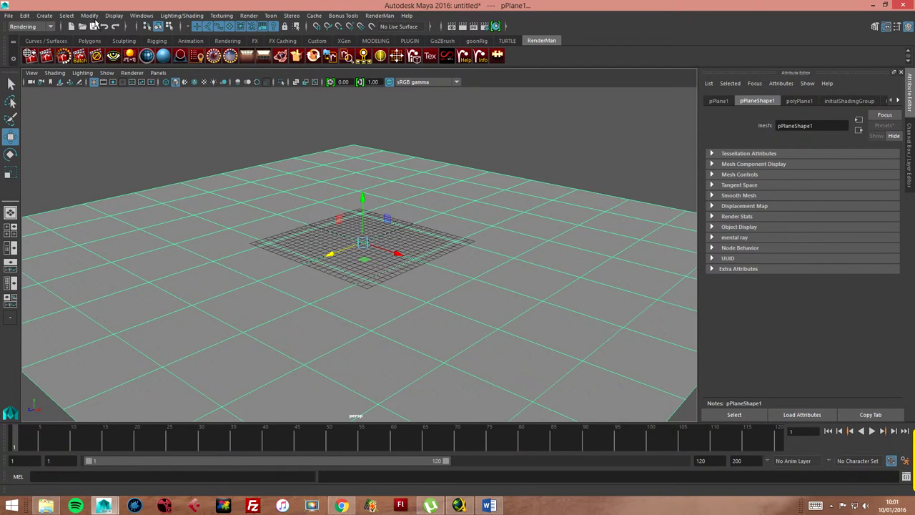
{"action": "left_click", "coordinate": [44, 15]}
{"action": "left_click", "coordinate": [176, 56]}
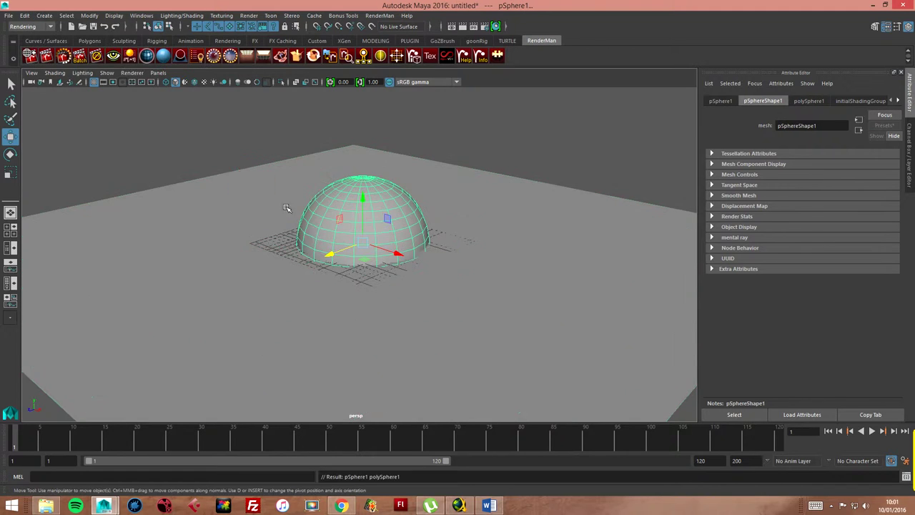
{"action": "left_click_drag", "start_coordinate": [368, 206], "coordinate": [352, 133]}
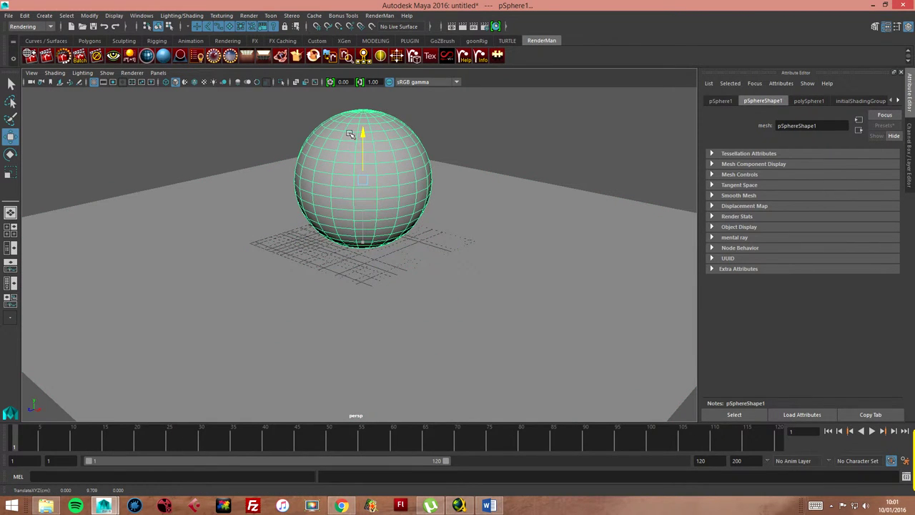
{"action": "left_click_drag", "start_coordinate": [333, 188], "coordinate": [222, 226]}
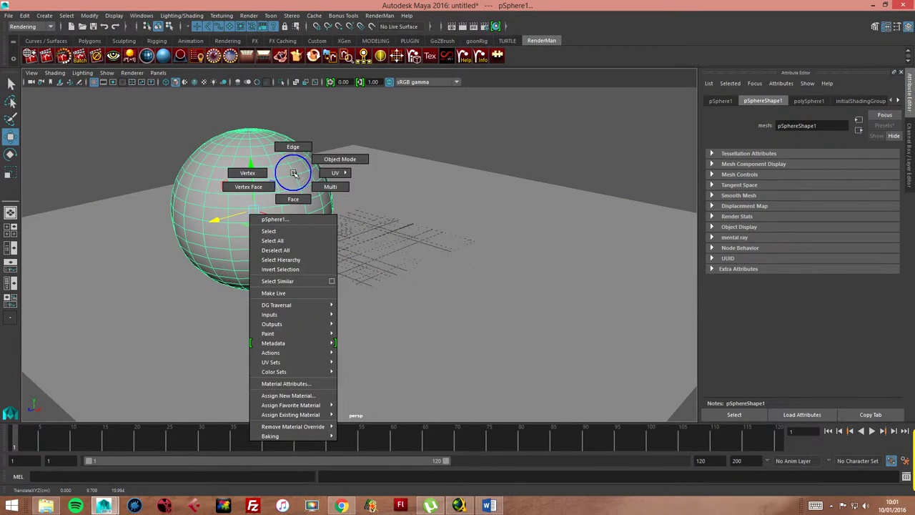
Step: Give the sphere a new mental ray mia_material_x with a yellow diffuse colour
{"action": "right_click_drag", "start_coordinate": [288, 176], "coordinate": [296, 382]}
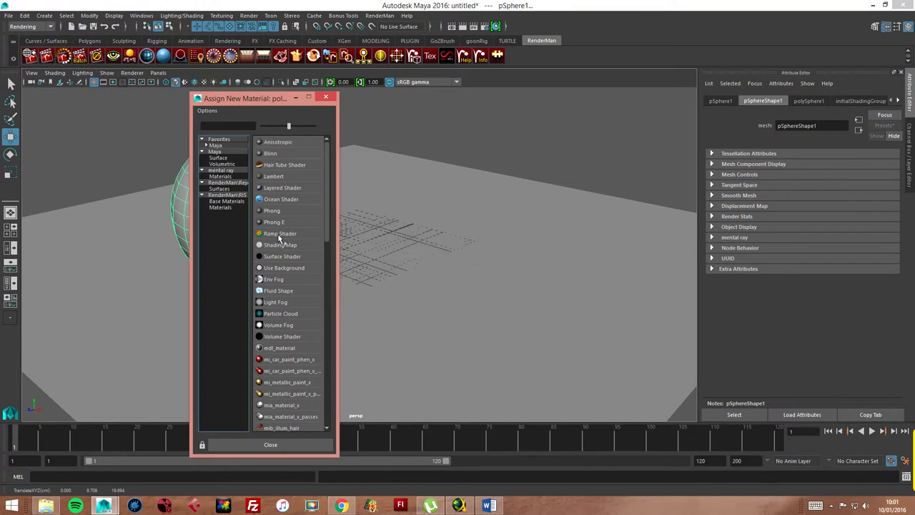
{"action": "left_click", "coordinate": [225, 170]}
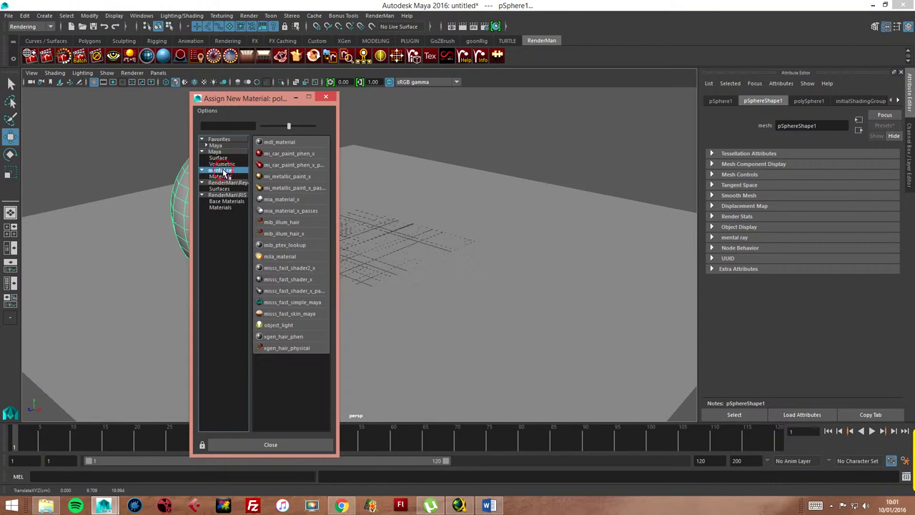
{"action": "left_click", "coordinate": [282, 201]}
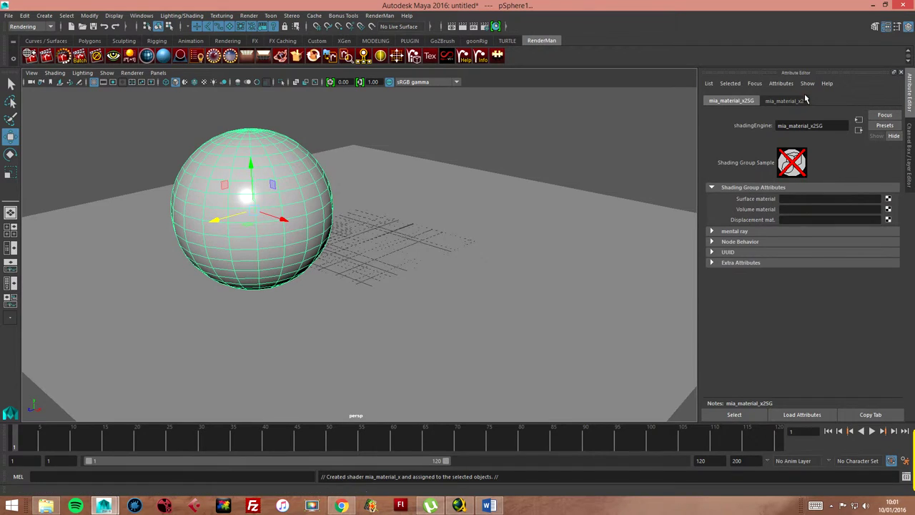
{"action": "left_click", "coordinate": [791, 102]}
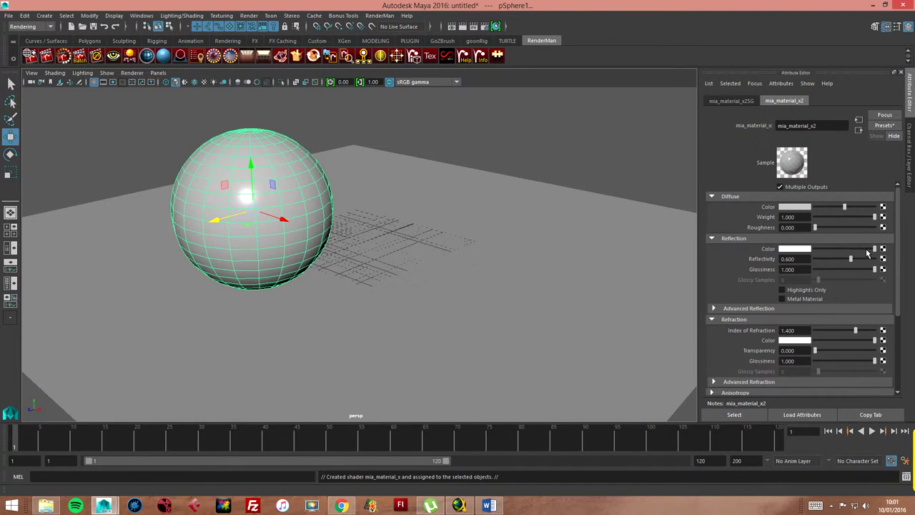
{"action": "left_click", "coordinate": [794, 207]}
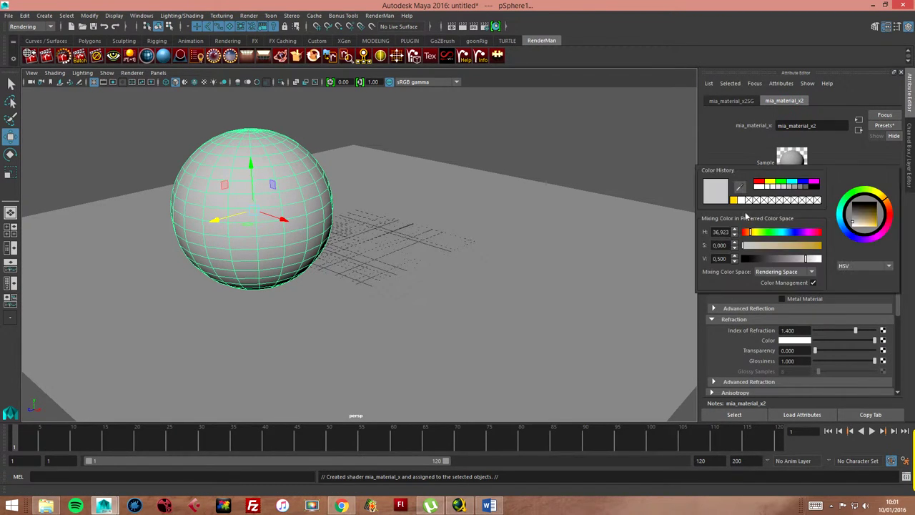
{"action": "left_click", "coordinate": [733, 201]}
Step: Assign the plane its own new mental ray mia_material_x
{"action": "left_click", "coordinate": [426, 245]}
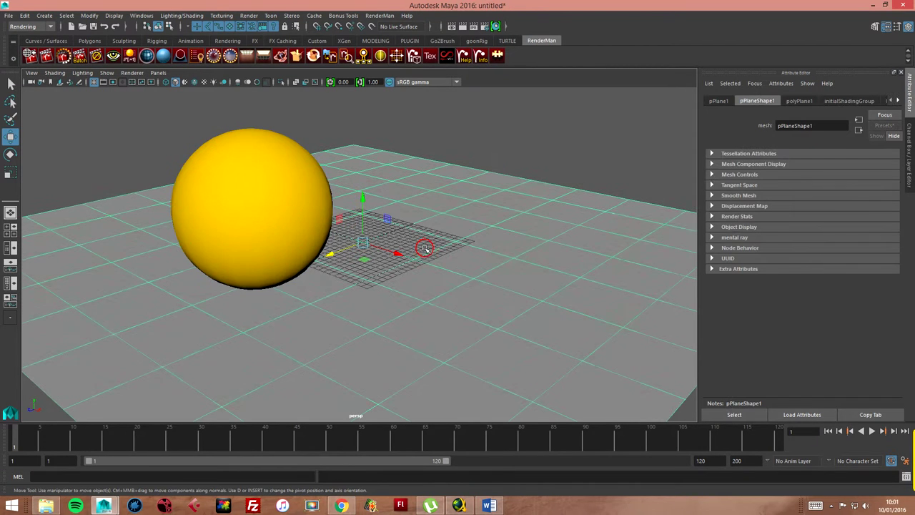
{"action": "right_click", "coordinate": [454, 235]}
{"action": "left_click", "coordinate": [449, 456]}
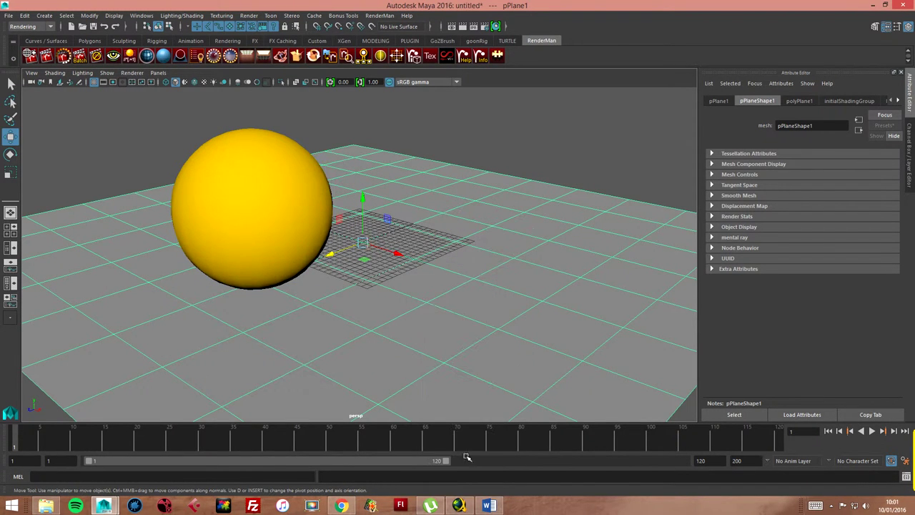
{"action": "left_click", "coordinate": [222, 171]}
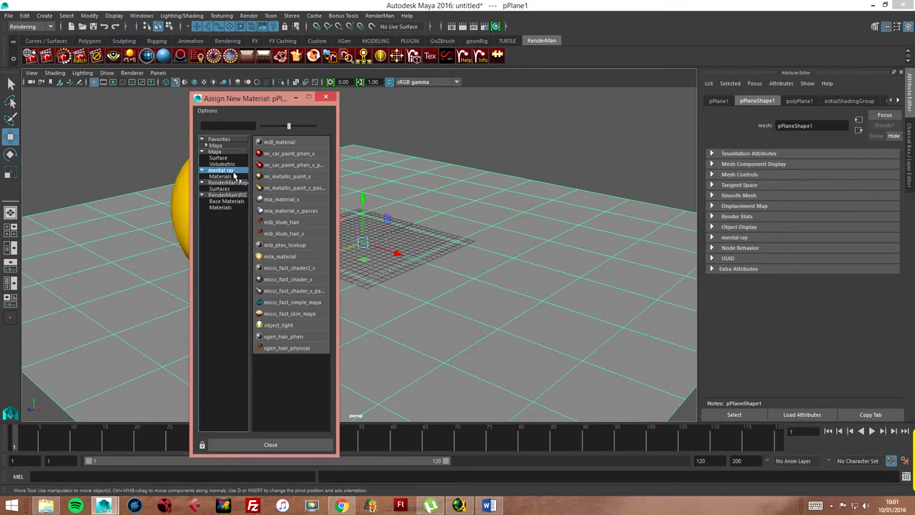
{"action": "left_click", "coordinate": [285, 201]}
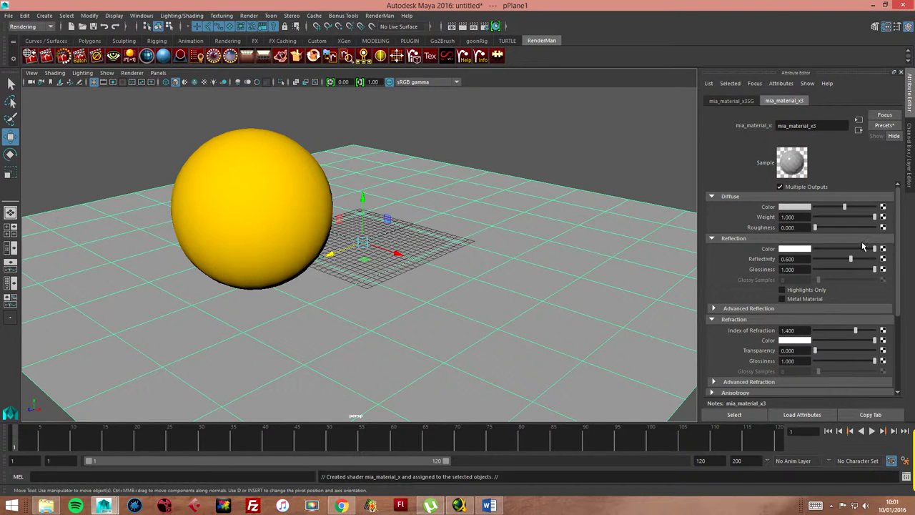
Step: Set the plane material's reflection colour to black and its diffuse colour to white
{"action": "left_click_drag", "start_coordinate": [859, 251], "coordinate": [779, 255]}
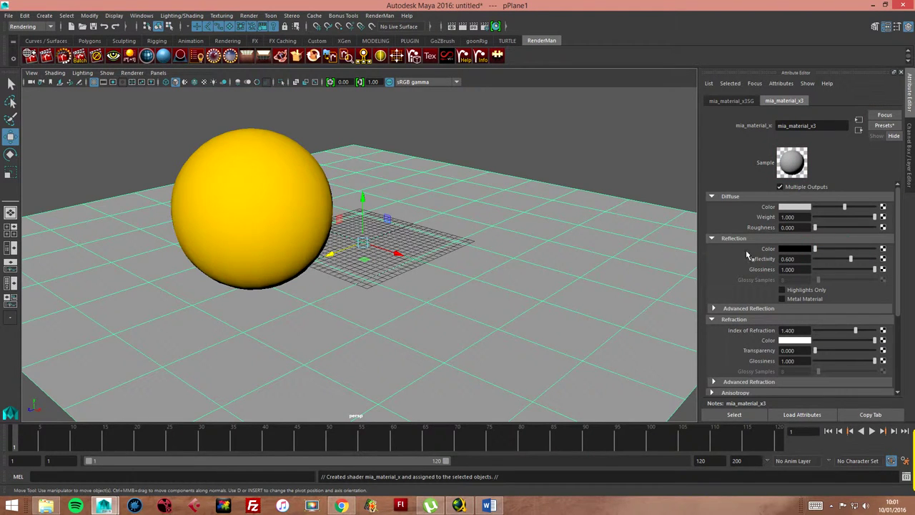
{"action": "left_click", "coordinate": [801, 208]}
{"action": "left_click_drag", "start_coordinate": [750, 246], "coordinate": [828, 245]}
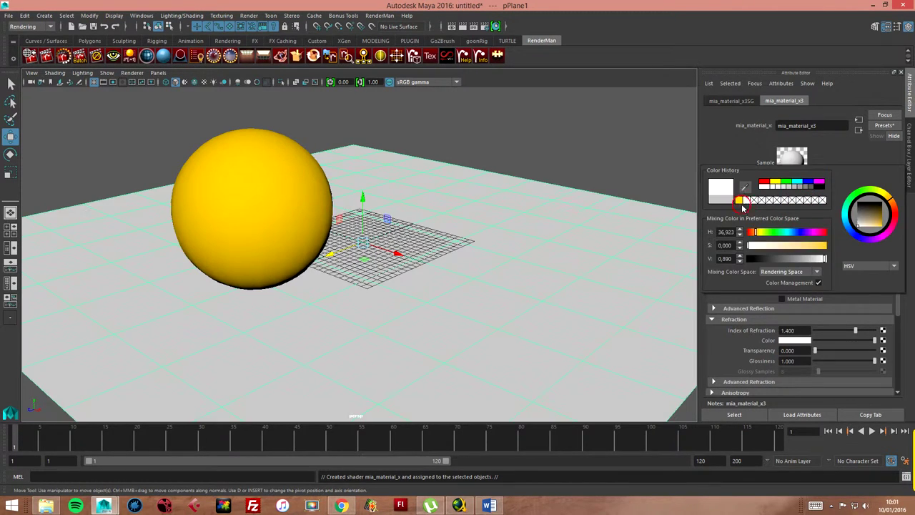
{"action": "left_click", "coordinate": [570, 157]}
{"action": "scroll", "coordinate": [398, 247], "scroll_direction": "down", "scroll_amount": 5}
Step: Scale the plane up to fill the view
{"action": "left_click", "coordinate": [409, 234]}
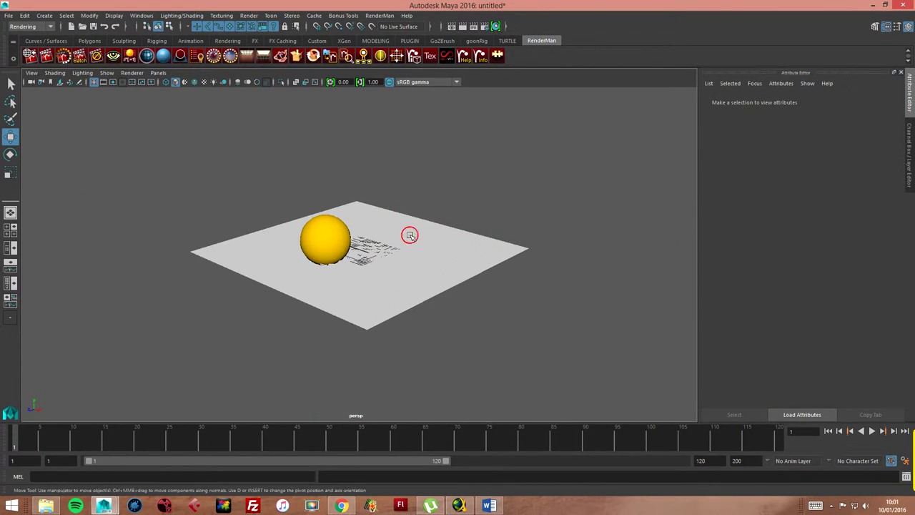
{"action": "key", "text": "r"}
{"action": "left_click_drag", "start_coordinate": [376, 243], "coordinate": [459, 204]}
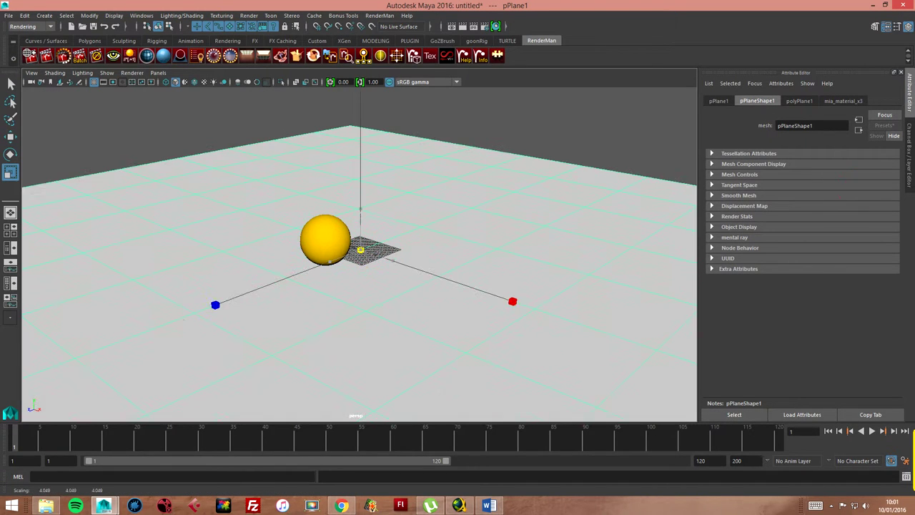
Step: Duplicate the yellow sphere and move the copies back along the plane in a row
{"action": "left_click", "coordinate": [305, 241]}
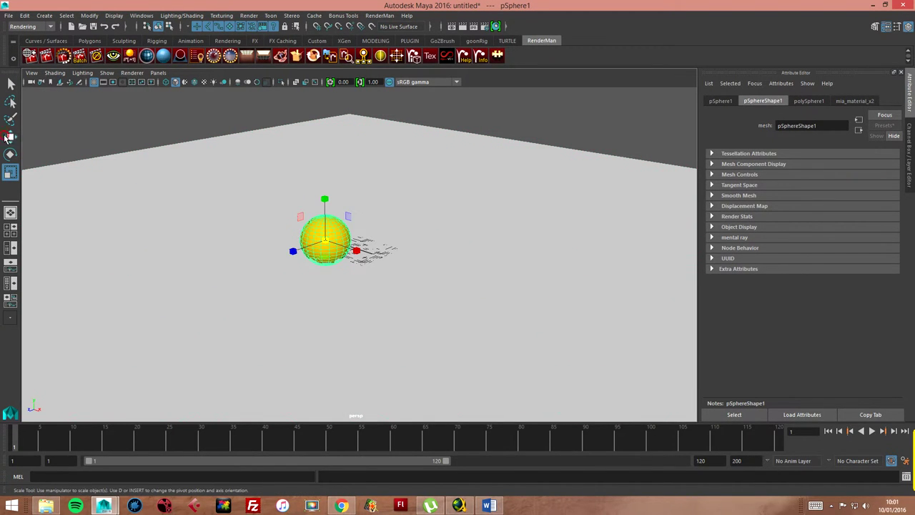
{"action": "key", "text": "w"}
{"action": "key", "text": "ctrl+d"}
{"action": "left_click_drag", "start_coordinate": [302, 246], "coordinate": [607, 139]}
{"action": "key", "text": "ctrl+d"}
Step: Frame the scene and push the plane back along its depth axis
{"action": "key", "text": "a"}
{"action": "left_click", "coordinate": [329, 264]}
{"action": "mouse_move", "coordinate": [321, 266]}
{"action": "left_mouse_down"}
{"action": "mouse_move", "coordinate": [379, 241]}
{"action": "mouse_move", "coordinate": [792, 229]}
{"action": "left_mouse_up"}
{"action": "key", "text": "r"}
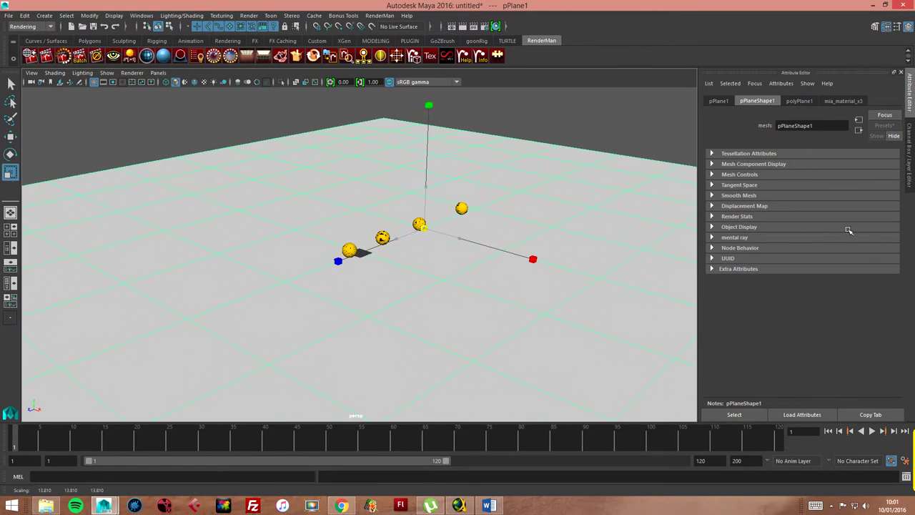
Step: Turn on the Resolution Gate and frame the row of spheres in the camera view
{"action": "scroll", "coordinate": [441, 236], "scroll_direction": "up", "scroll_amount": 3}
{"action": "scroll", "coordinate": [488, 226], "scroll_direction": "up", "scroll_amount": 3}
{"action": "middle_click_drag", "start_coordinate": [487, 226], "coordinate": [362, 269], "text": "alt"}
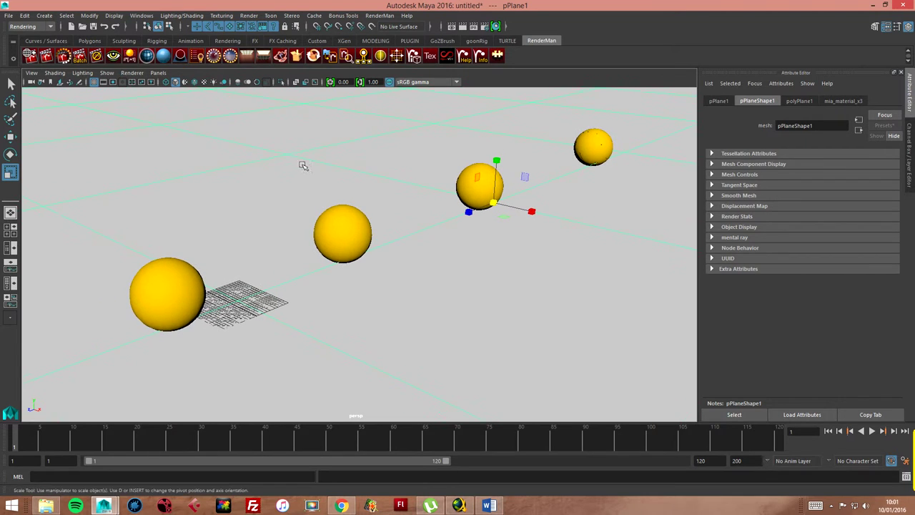
{"action": "left_click", "coordinate": [113, 83]}
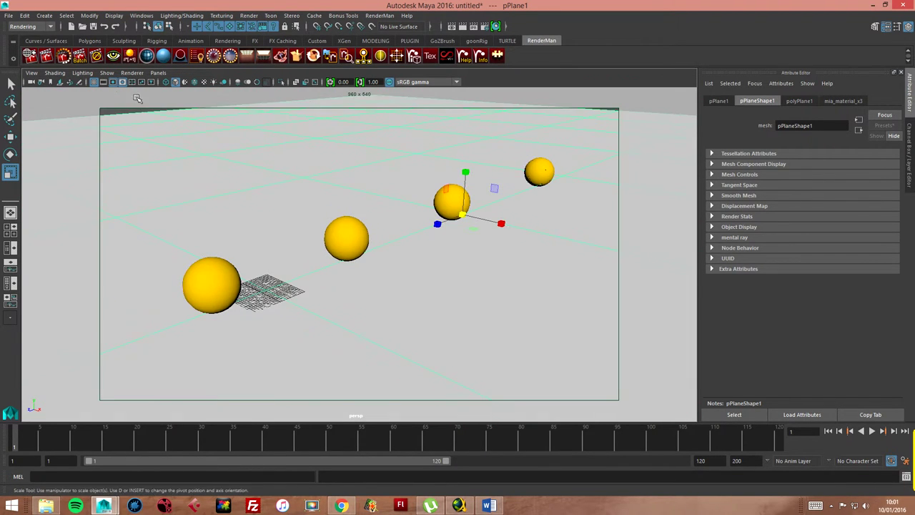
{"action": "left_click_drag", "start_coordinate": [441, 255], "coordinate": [468, 242], "text": "alt"}
{"action": "scroll", "coordinate": [483, 233], "scroll_direction": "up", "scroll_amount": 2}
{"action": "scroll", "coordinate": [472, 239], "scroll_direction": "up", "scroll_amount": 1}
{"action": "scroll", "coordinate": [477, 239], "scroll_direction": "up", "scroll_amount": 1}
{"action": "scroll", "coordinate": [482, 243], "scroll_direction": "up", "scroll_amount": 1}
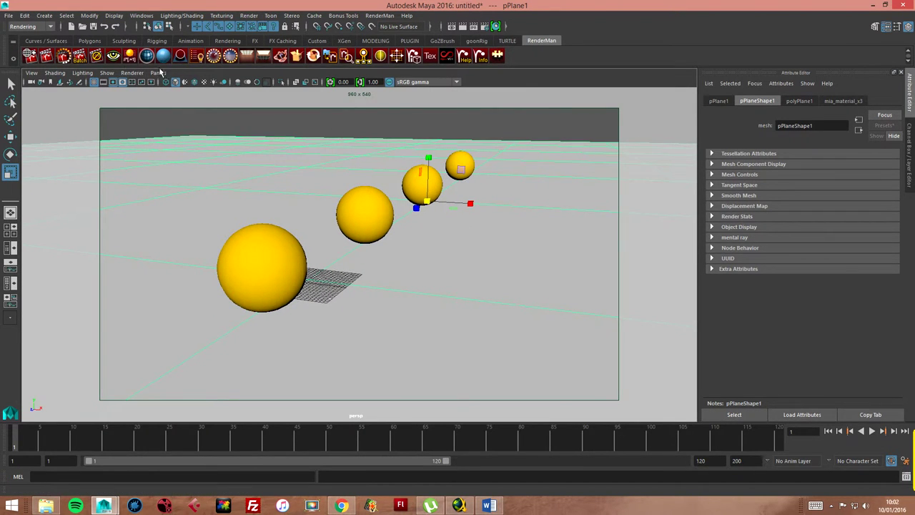
{"action": "left_click", "coordinate": [9, 15]}
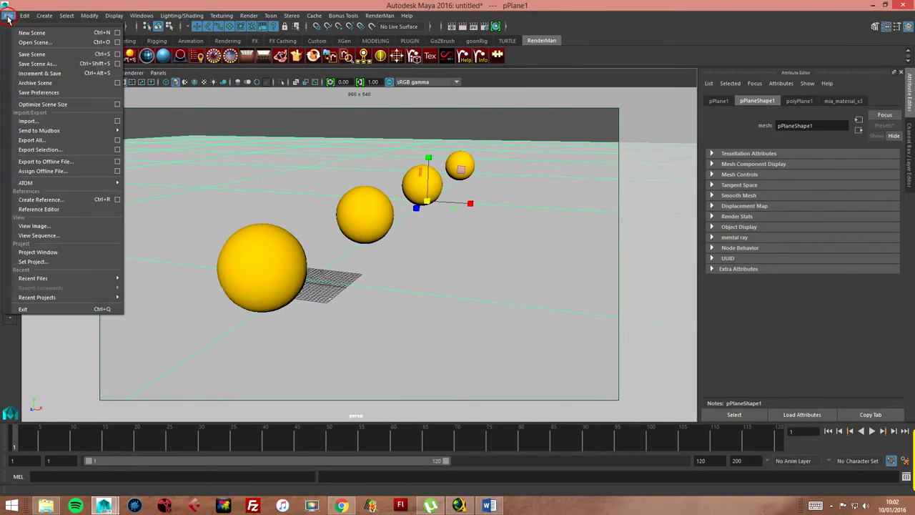
Step: Set the Maya project to the Zdepth folder in D:\00_TUTORIALES
{"action": "left_click", "coordinate": [46, 263]}
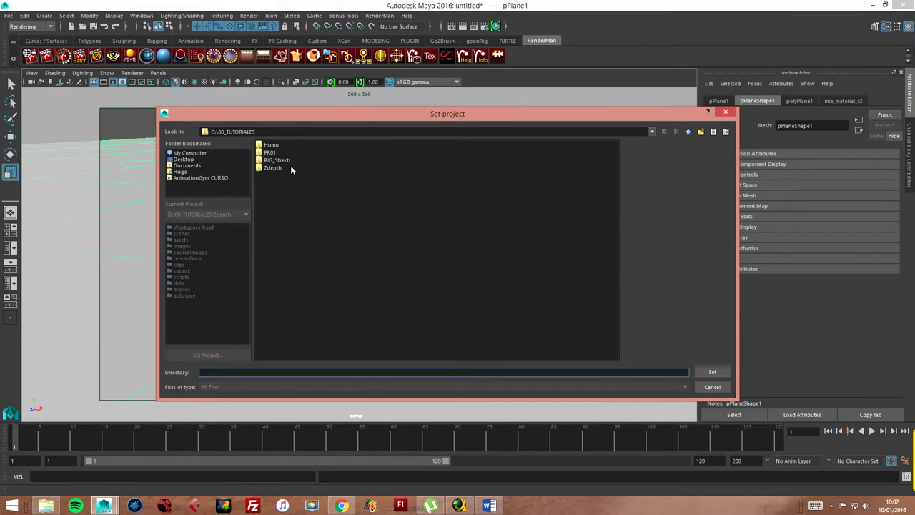
{"action": "left_click", "coordinate": [273, 168]}
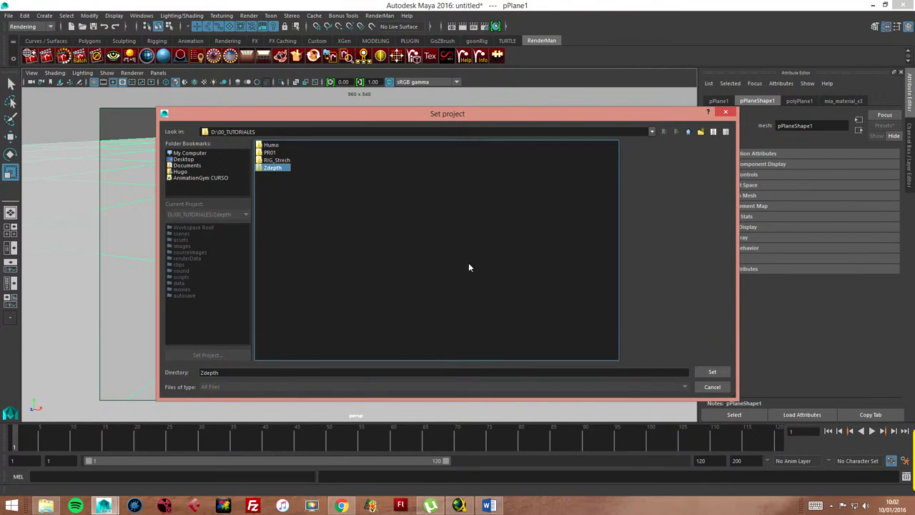
{"action": "left_click", "coordinate": [712, 374]}
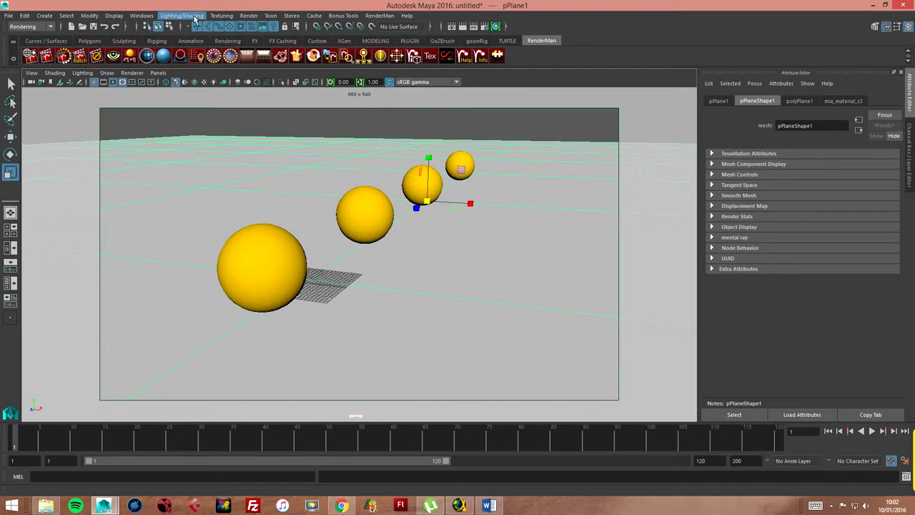
Step: Batch render the scene, following its progress in the Script Editor until done
{"action": "left_click", "coordinate": [249, 16]}
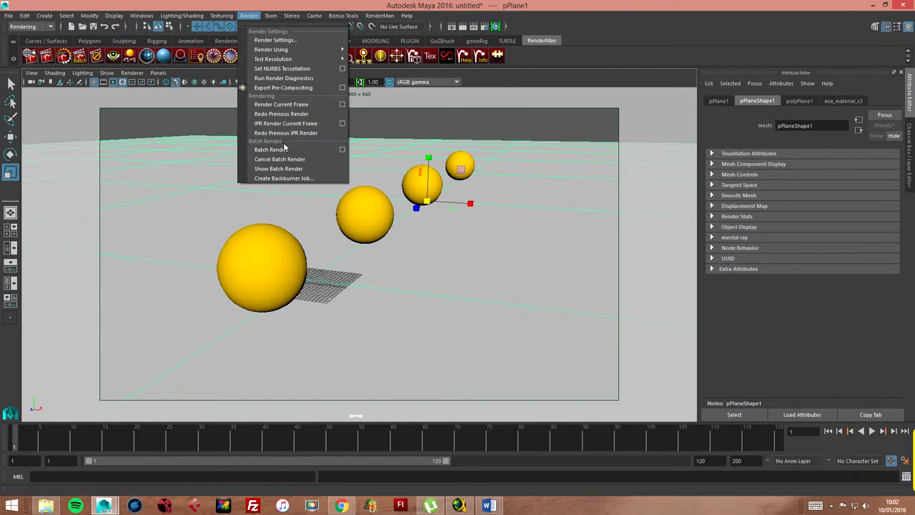
{"action": "left_click", "coordinate": [286, 149]}
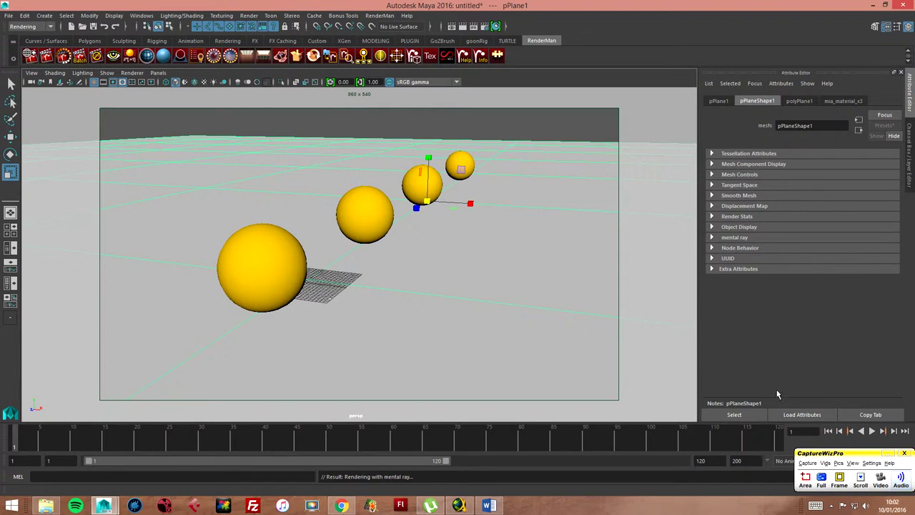
{"action": "left_click", "coordinate": [905, 476]}
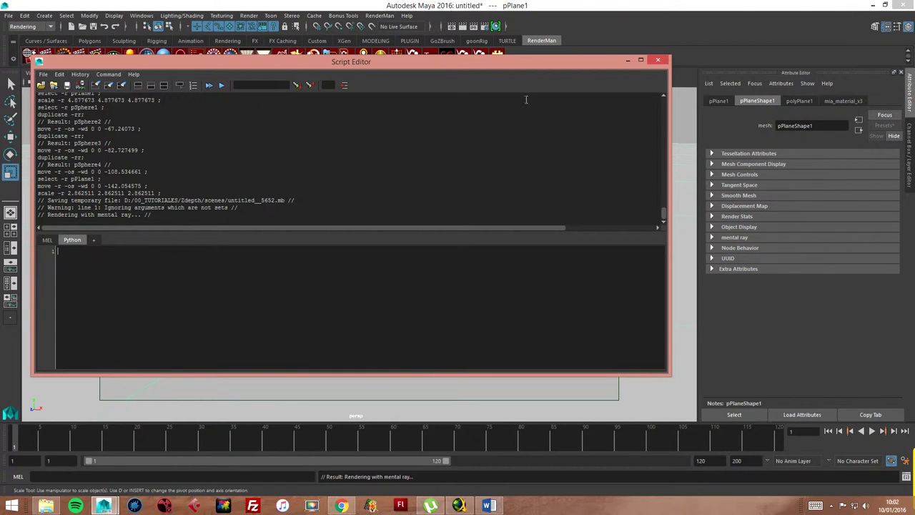
{"action": "left_click_drag", "start_coordinate": [524, 68], "coordinate": [539, 74]}
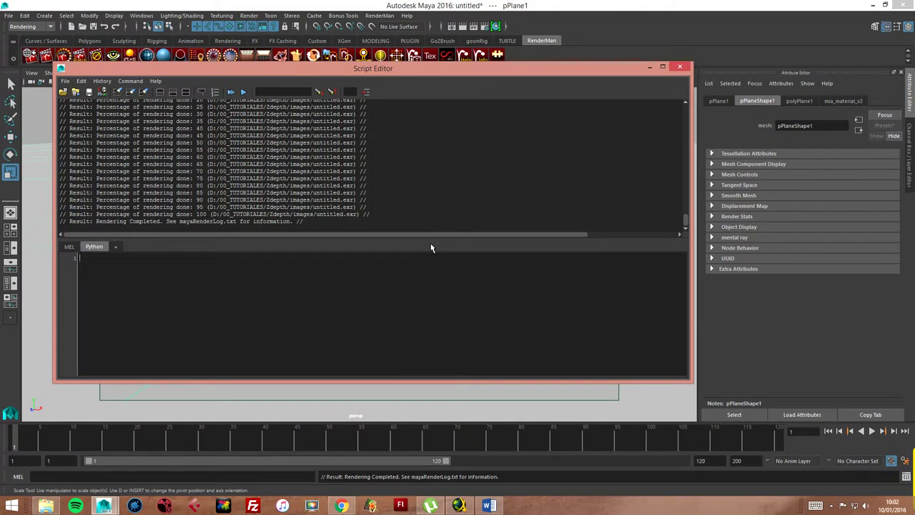
{"action": "left_click", "coordinate": [678, 67]}
Step: View the rendered untitled.exr from the Zdepth images folder, then close the viewer
{"action": "key", "text": "super+e"}
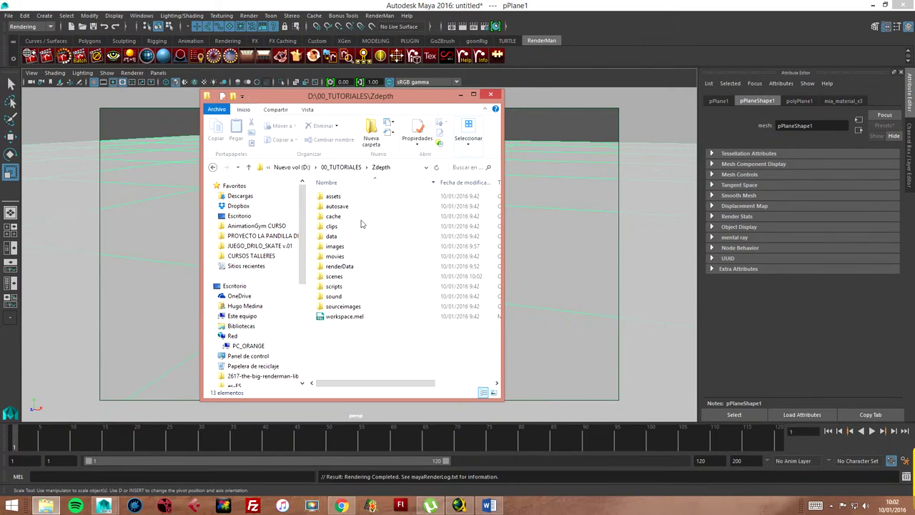
{"action": "double_click", "coordinate": [342, 248]}
{"action": "left_click", "coordinate": [343, 216]}
{"action": "double_click", "coordinate": [340, 206]}
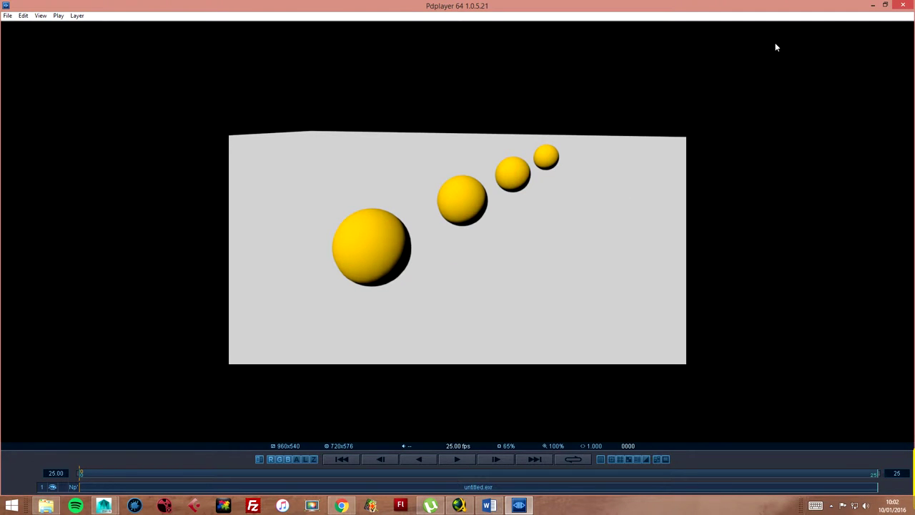
{"action": "left_click", "coordinate": [903, 5]}
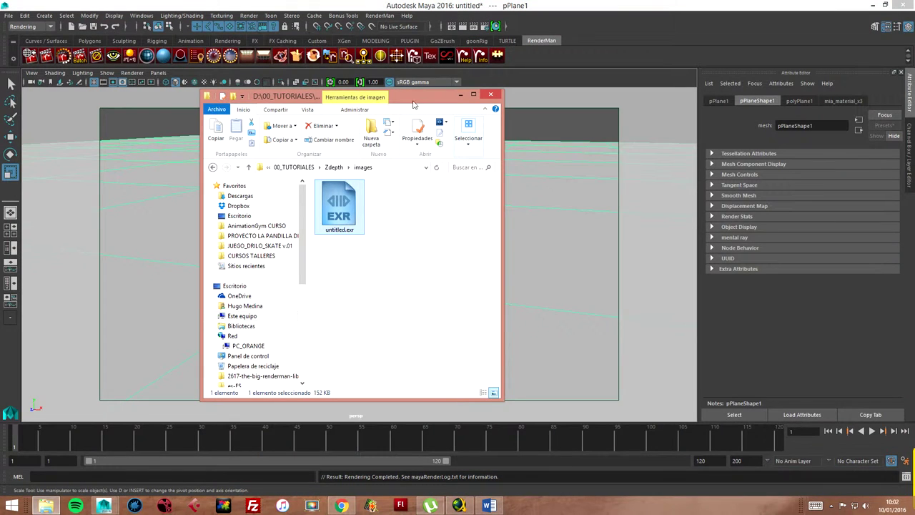
Step: Return to Maya and show the Channel Box/Layer Editor panel
{"action": "left_click_drag", "start_coordinate": [413, 95], "coordinate": [914, 178]}
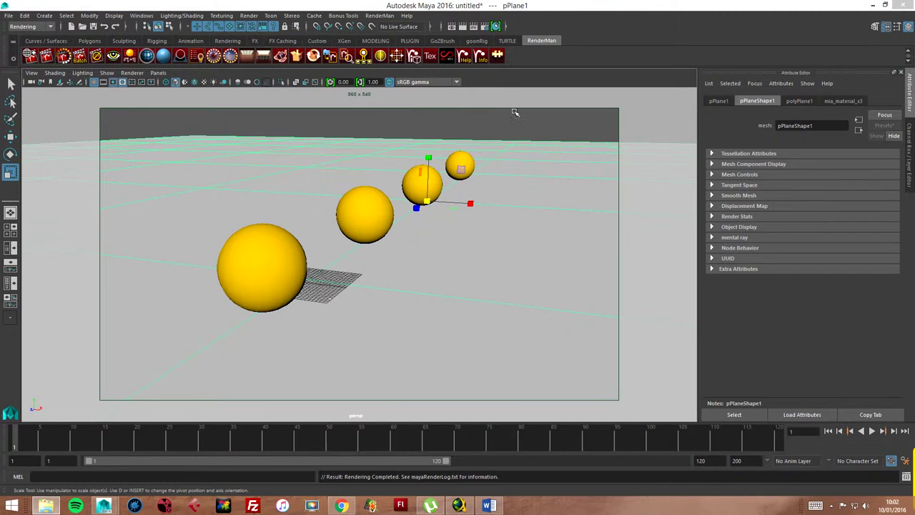
{"action": "left_click", "coordinate": [520, 80]}
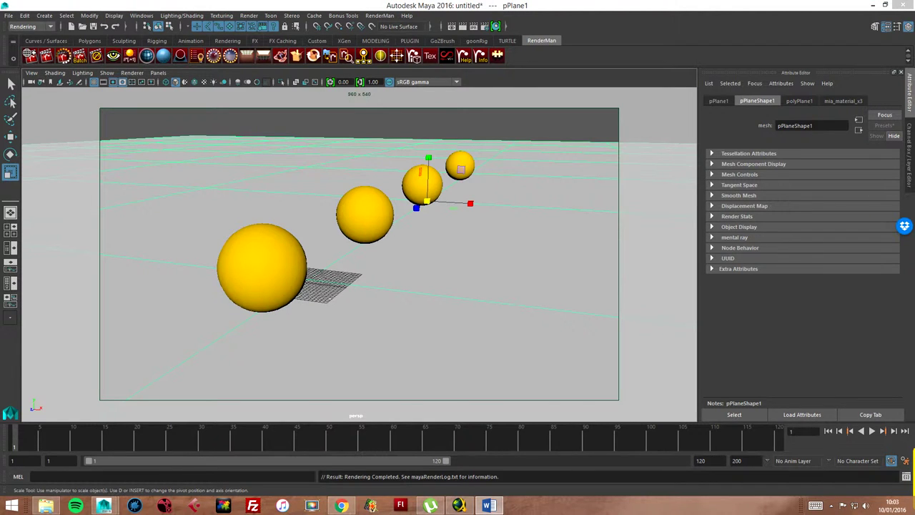
{"action": "left_click", "coordinate": [909, 163]}
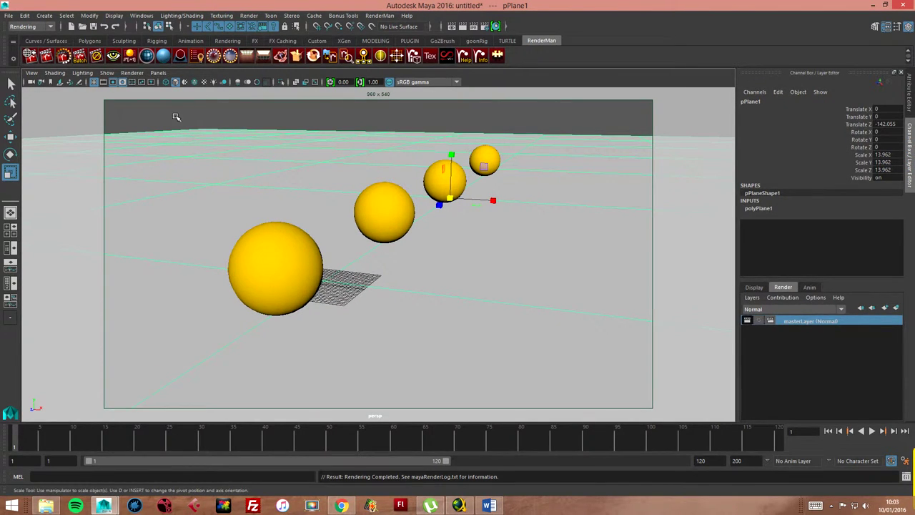
Step: Open an Outliner listing all nodes and select pPlane1 through pSphere4
{"action": "left_click", "coordinate": [10, 248]}
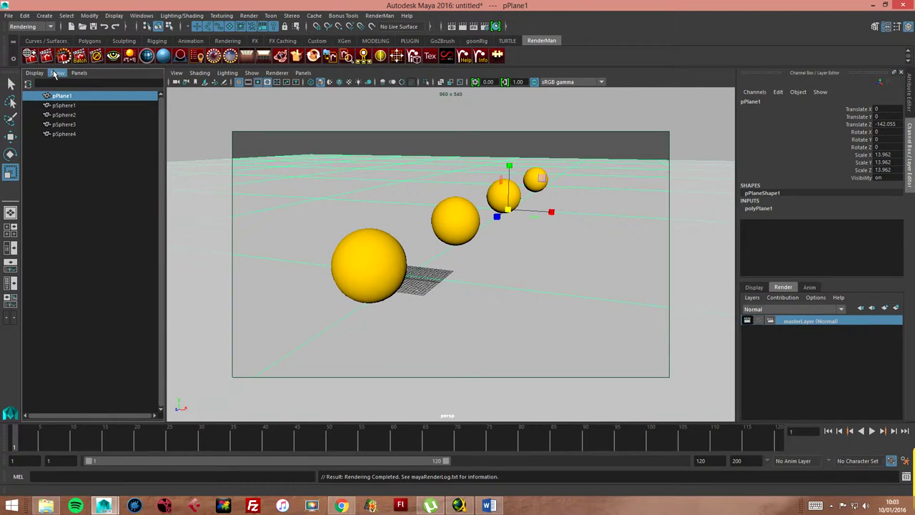
{"action": "left_click", "coordinate": [57, 73]}
{"action": "mouse_move", "coordinate": [93, 90]}
{"action": "left_click", "coordinate": [168, 91]}
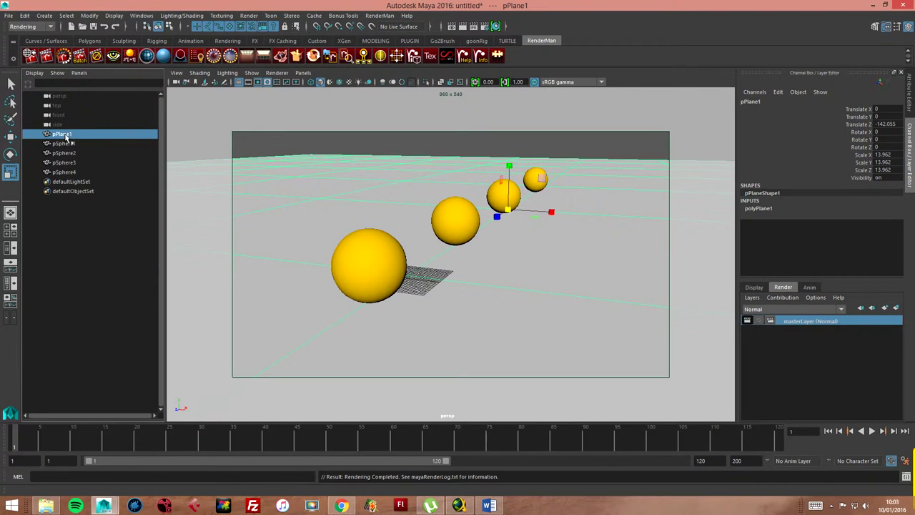
{"action": "left_click", "coordinate": [64, 173], "text": "shift"}
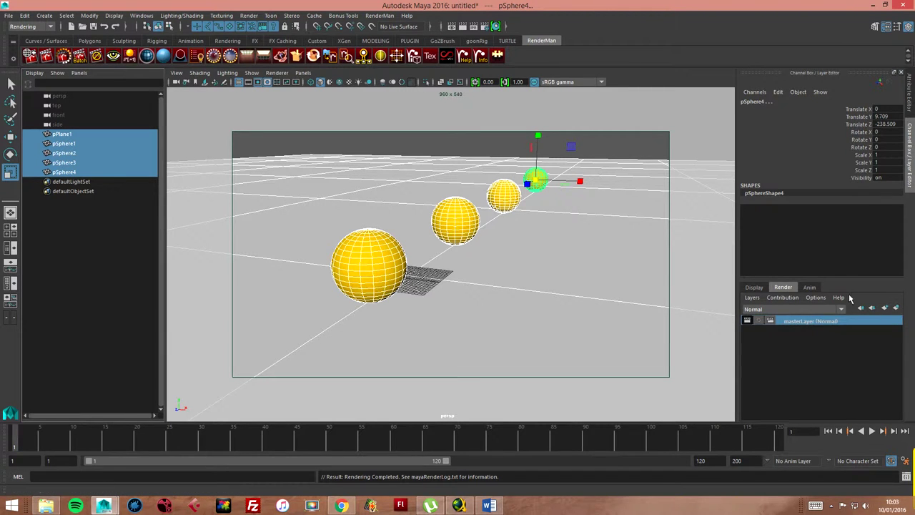
Step: Create render layer layer1 from the plane and four spheres, make it current, and show its attributes
{"action": "left_click", "coordinate": [910, 171]}
{"action": "left_click", "coordinate": [910, 173]}
{"action": "left_click", "coordinate": [897, 308]}
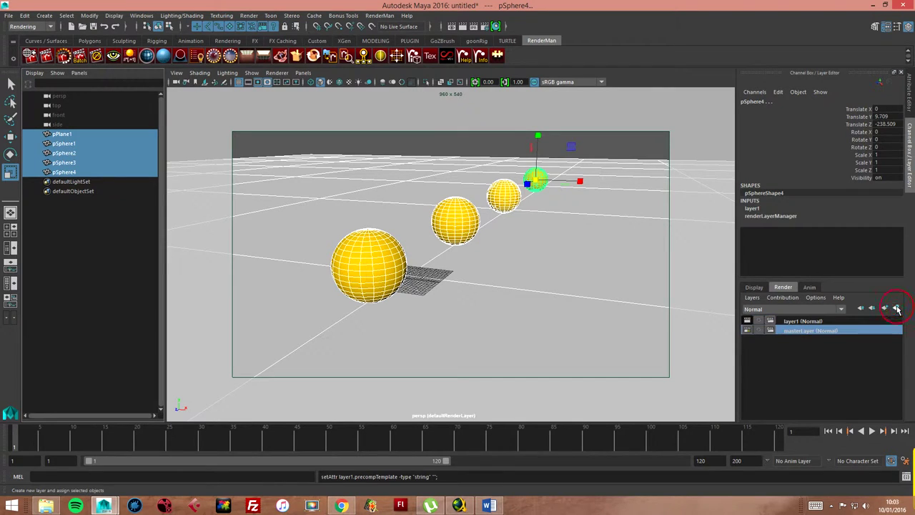
{"action": "left_click", "coordinate": [802, 322]}
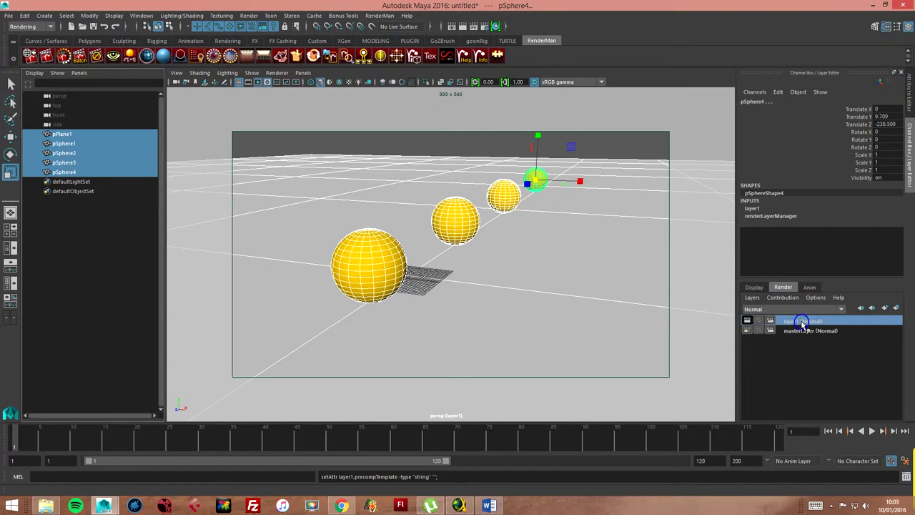
{"action": "right_click", "coordinate": [805, 325]}
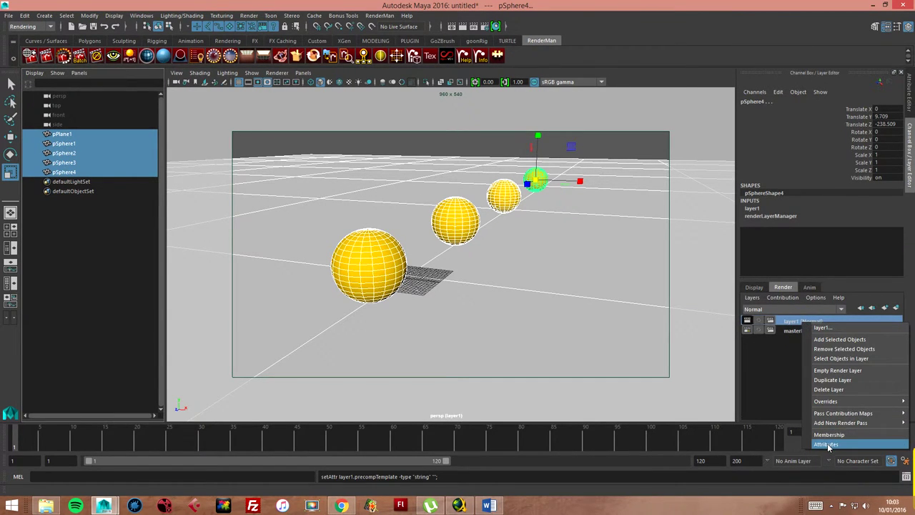
{"action": "left_click", "coordinate": [829, 445]}
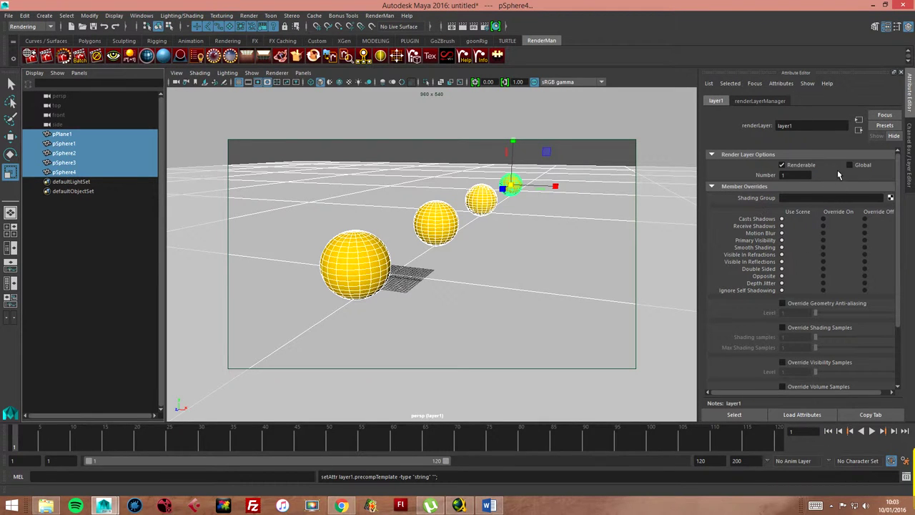
Step: Apply the Luminance Depth preset to layer1 and preview it with a test render
{"action": "left_click", "coordinate": [882, 127]}
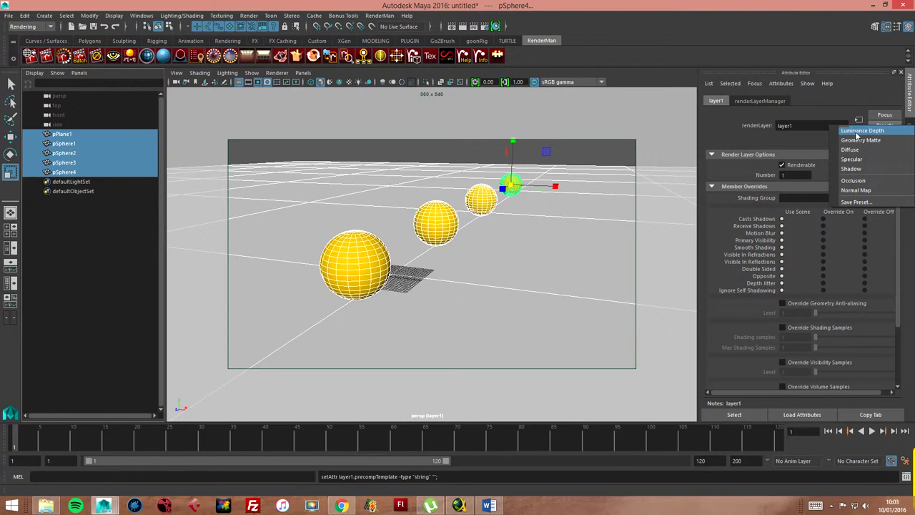
{"action": "left_click", "coordinate": [858, 131]}
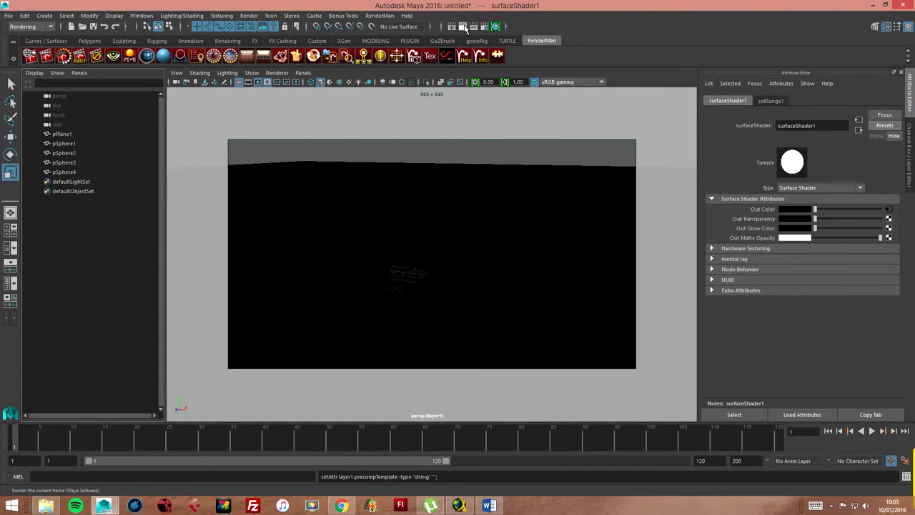
{"action": "left_click", "coordinate": [463, 28]}
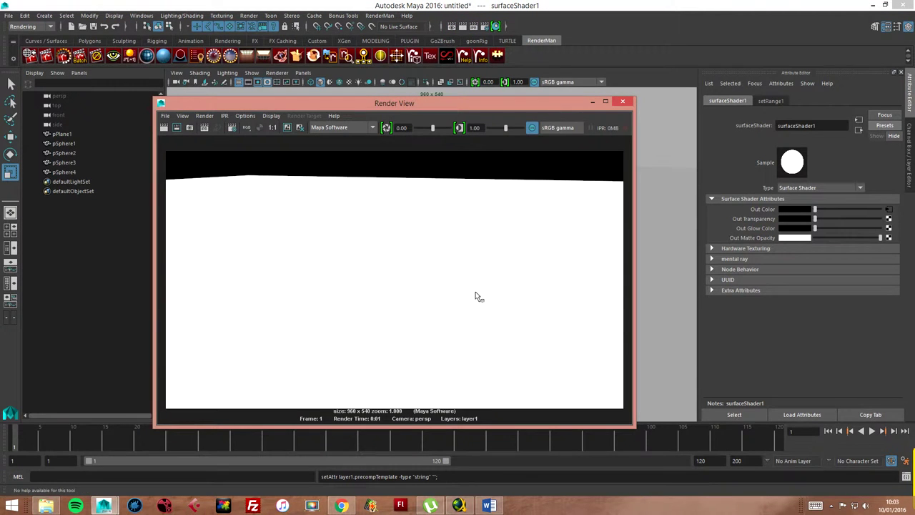
{"action": "left_click_drag", "start_coordinate": [523, 110], "coordinate": [552, 87]}
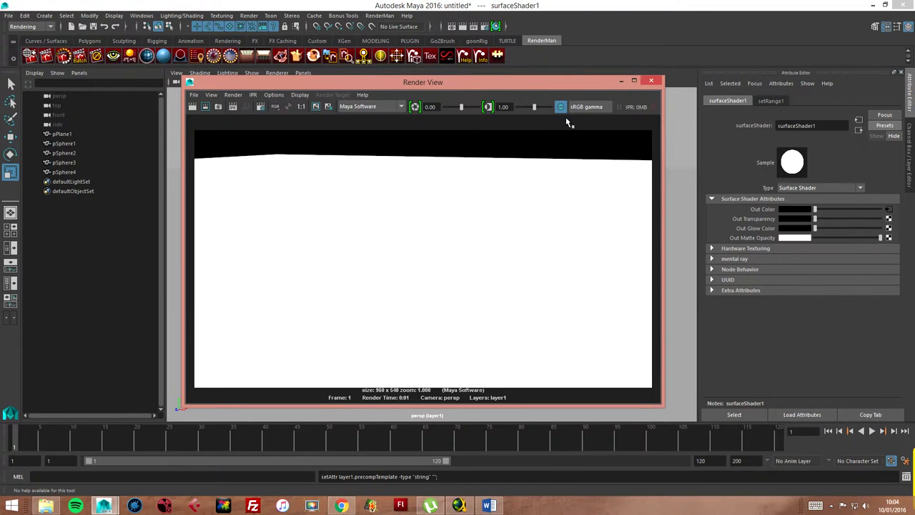
{"action": "left_click", "coordinate": [651, 82]}
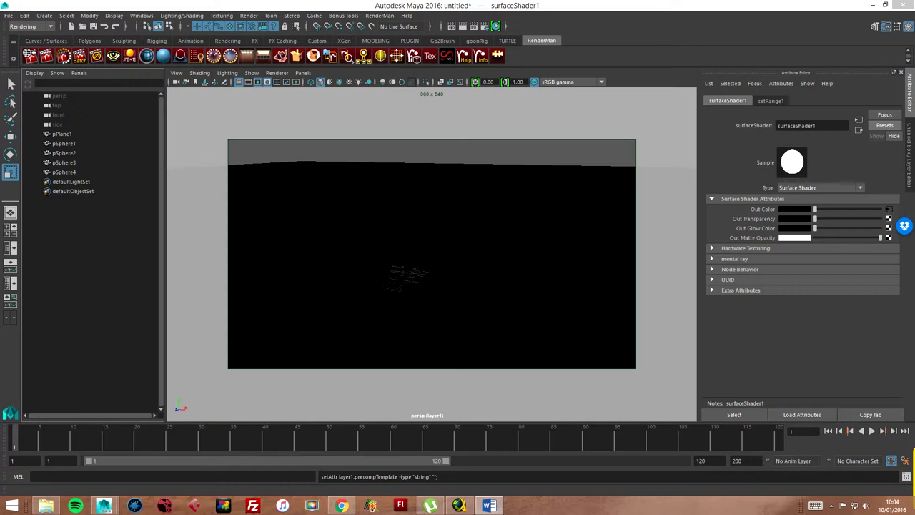
Step: Switch layer1's renderer to mental ray in Render Settings
{"action": "left_click", "coordinate": [485, 27]}
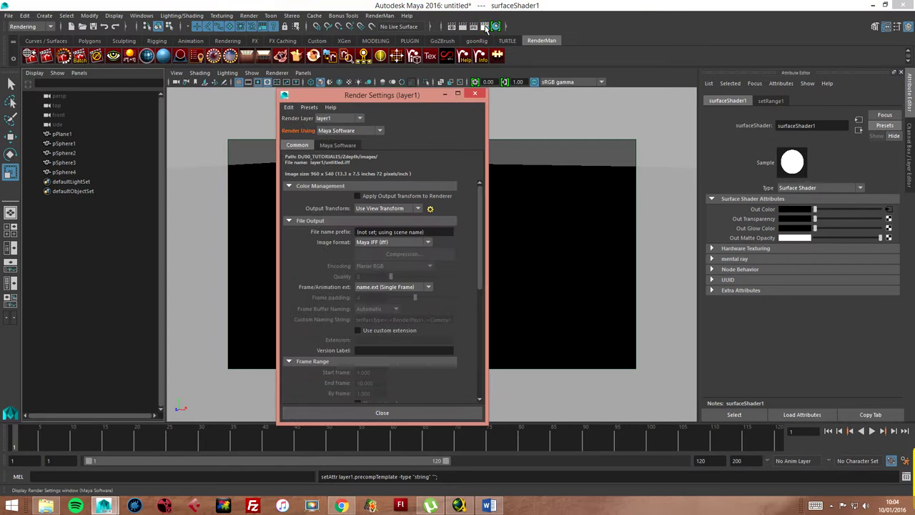
{"action": "left_click_drag", "start_coordinate": [399, 95], "coordinate": [403, 74]}
{"action": "left_click", "coordinate": [358, 109]}
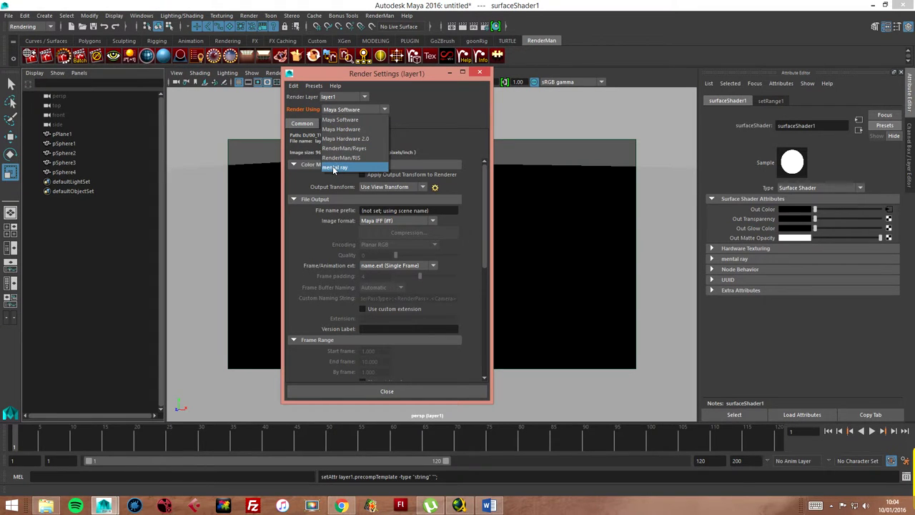
{"action": "left_click", "coordinate": [333, 168]}
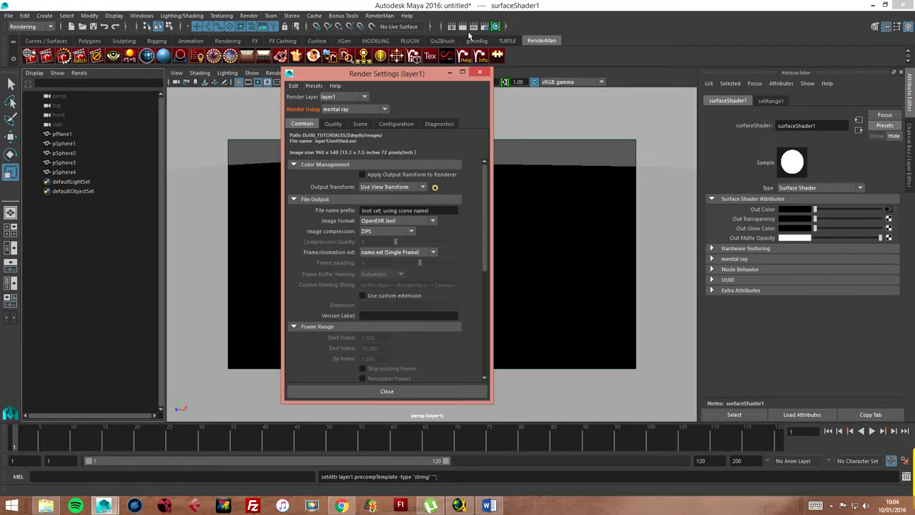
Step: Render a test frame of layer1 in Render View, then close it
{"action": "left_click", "coordinate": [474, 27]}
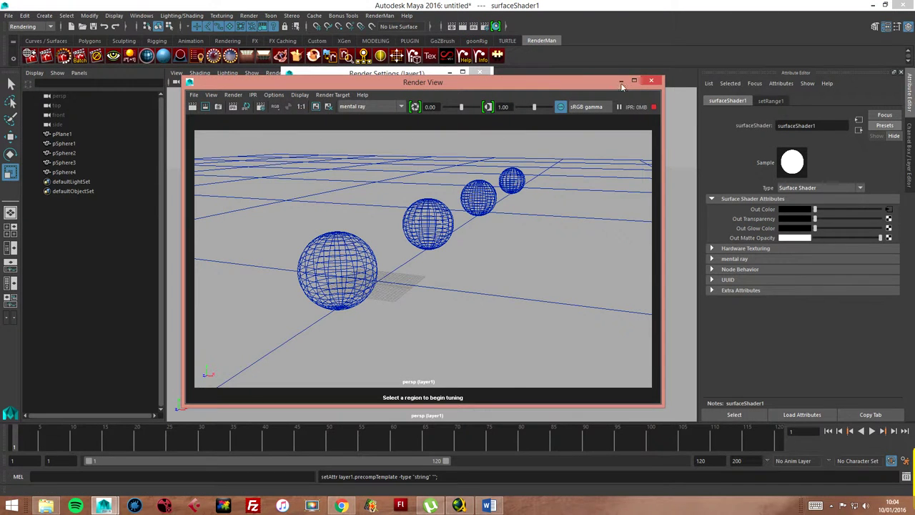
{"action": "left_click", "coordinate": [461, 26]}
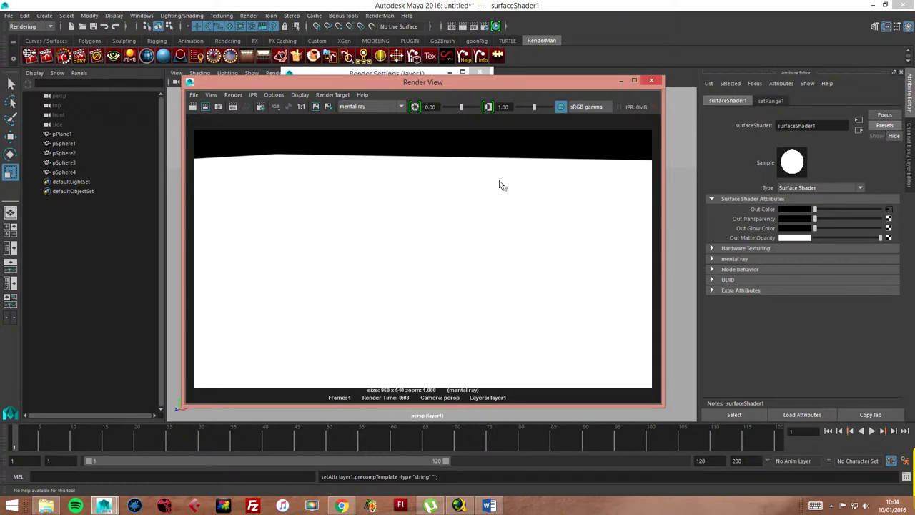
{"action": "left_click", "coordinate": [652, 80]}
{"action": "left_click_drag", "start_coordinate": [371, 83], "coordinate": [542, 83]}
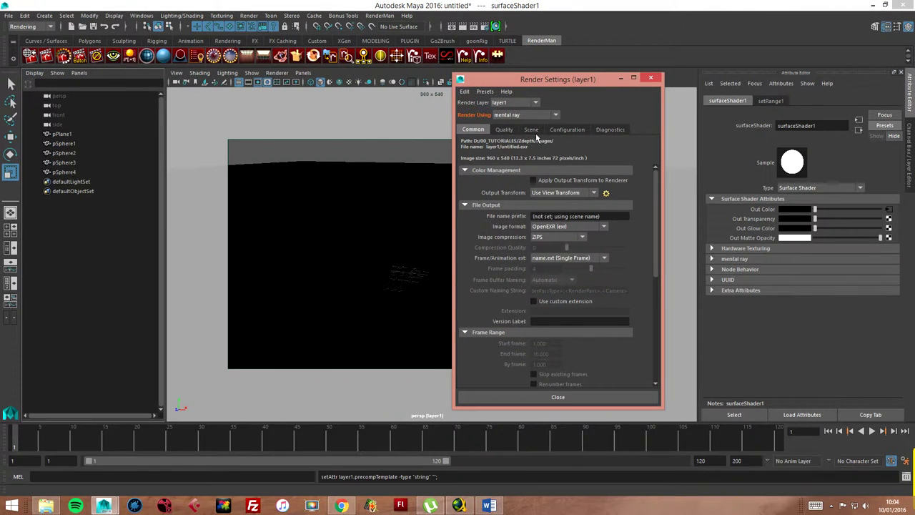
Step: Enable the Depth standard utility render pass in the Scene tab's Passes section
{"action": "left_click", "coordinate": [530, 130]}
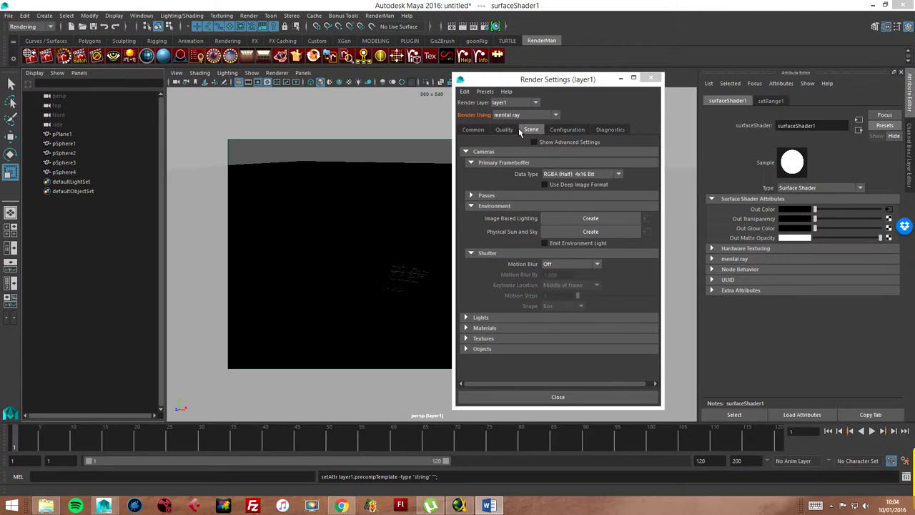
{"action": "left_click", "coordinate": [489, 196]}
{"action": "scroll", "coordinate": [489, 243], "scroll_direction": "down", "scroll_amount": 1}
{"action": "scroll", "coordinate": [489, 243], "scroll_direction": "down", "scroll_amount": 4}
{"action": "scroll", "coordinate": [501, 264], "scroll_direction": "down", "scroll_amount": 2}
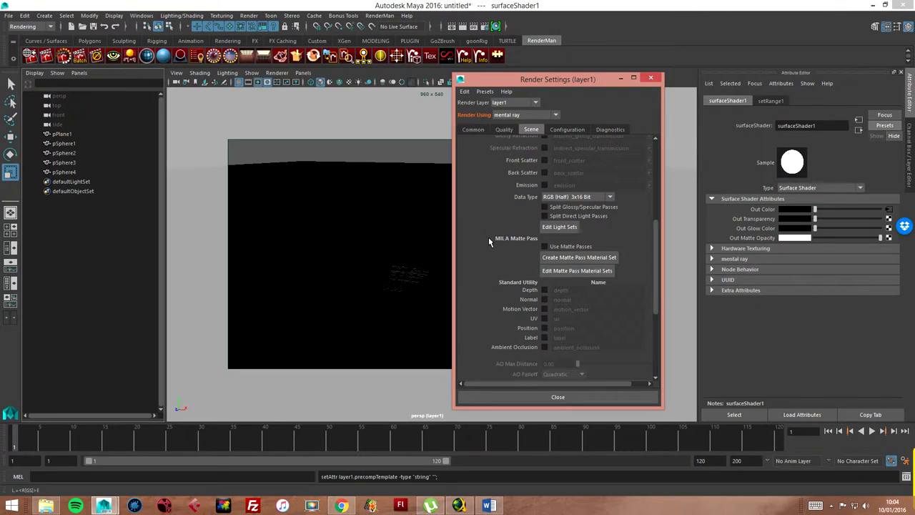
{"action": "left_click", "coordinate": [545, 291]}
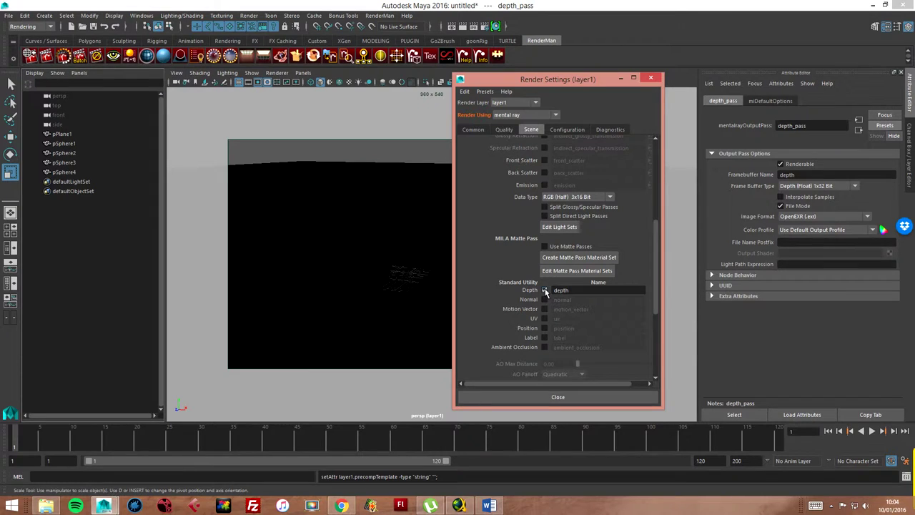
{"action": "left_click", "coordinate": [651, 80]}
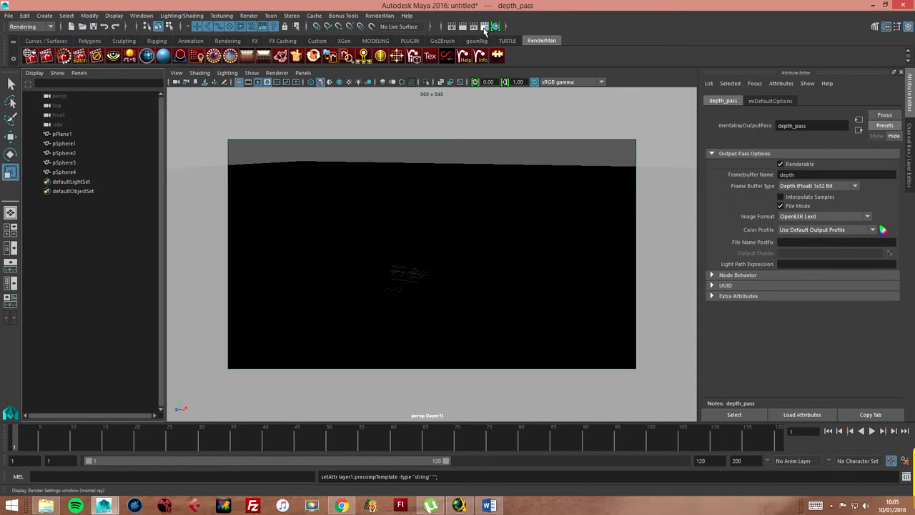
Step: Review the Common tab output settings, then close Render Settings
{"action": "left_click", "coordinate": [484, 27]}
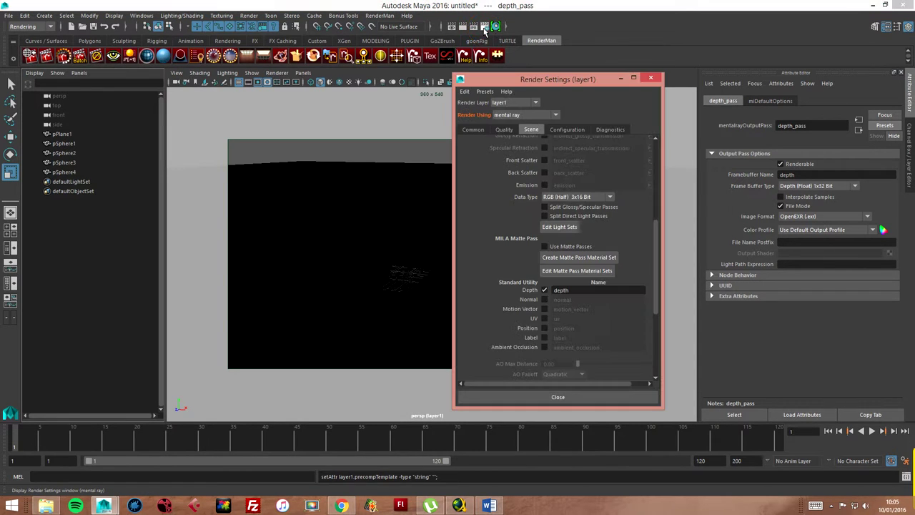
{"action": "left_click", "coordinate": [468, 130]}
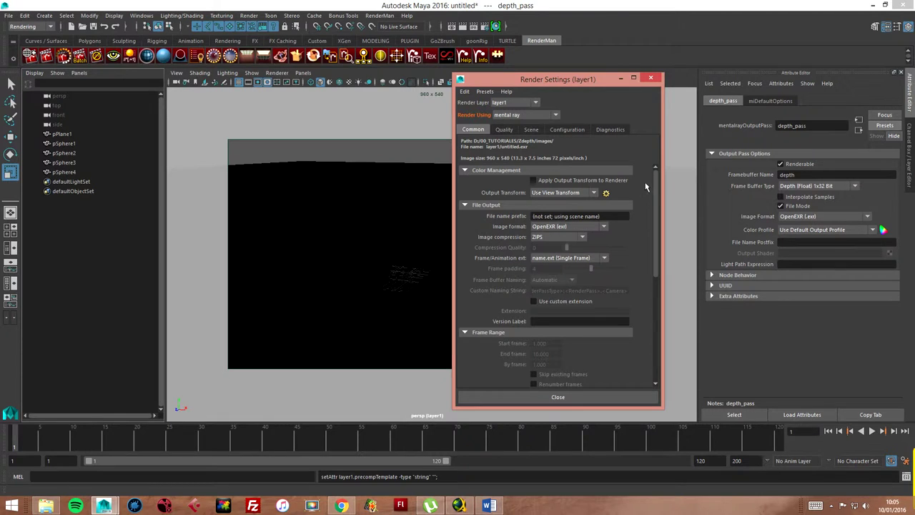
{"action": "left_click", "coordinate": [654, 78]}
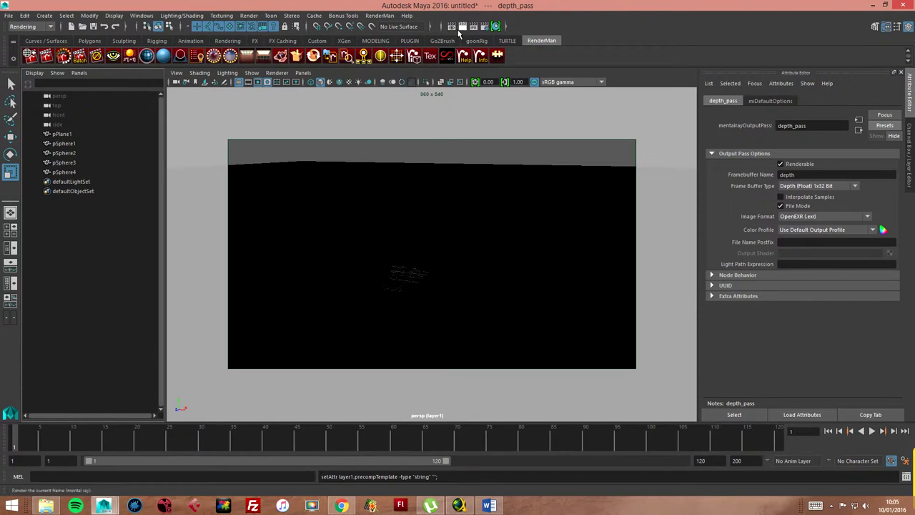
Step: Batch render layer1 to untitled.exr and watch the Script Editor until rendering completes
{"action": "left_click", "coordinate": [249, 15]}
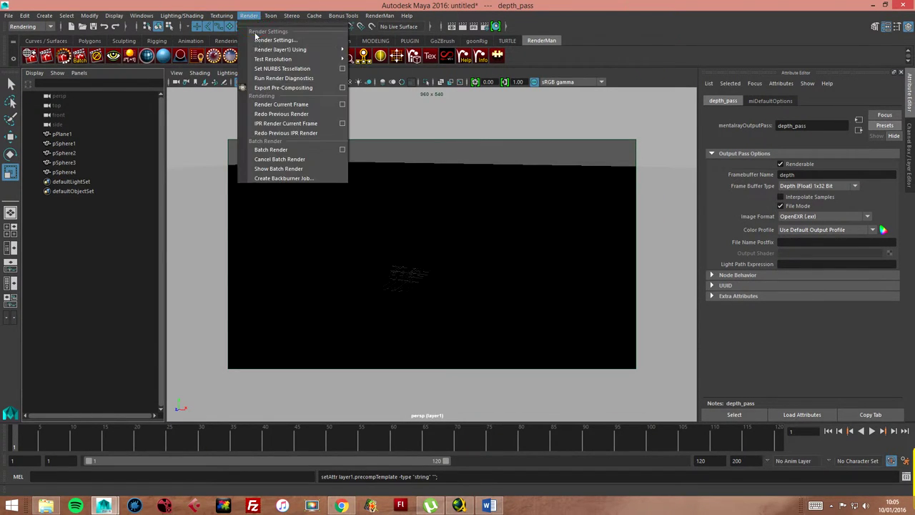
{"action": "left_click", "coordinate": [271, 149]}
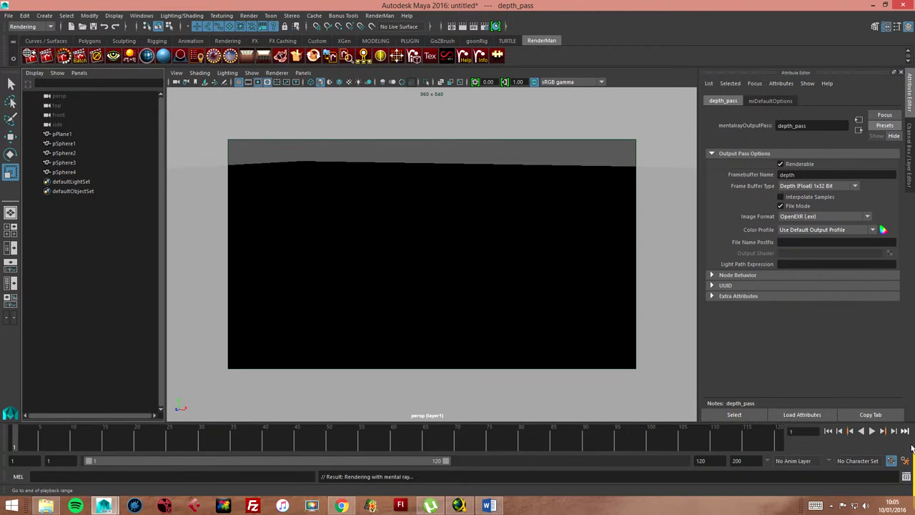
{"action": "left_click", "coordinate": [906, 476]}
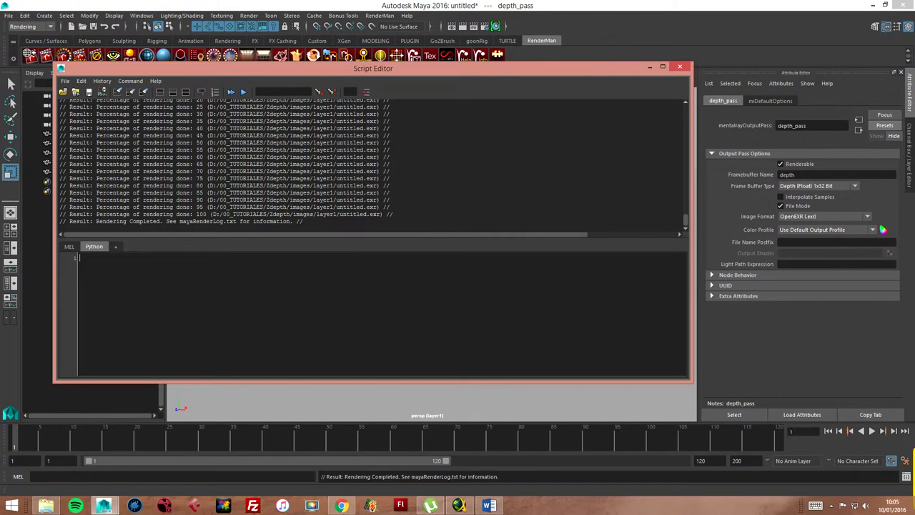
Step: Enlarge File Explorer and preview the colour render images\untitled.exr in Pdplayer
{"action": "left_click", "coordinate": [46, 506]}
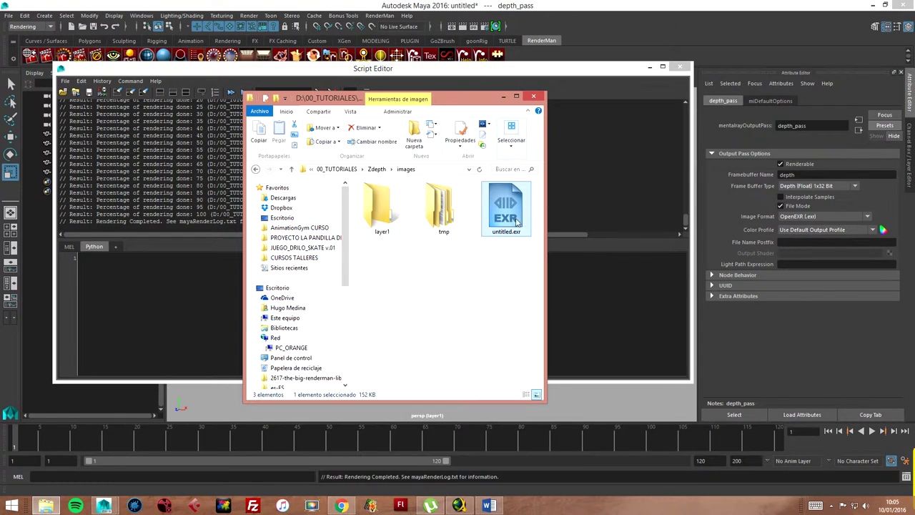
{"action": "left_click_drag", "start_coordinate": [547, 404], "coordinate": [741, 464]}
{"action": "left_click", "coordinate": [498, 220]}
{"action": "double_click", "coordinate": [499, 221]}
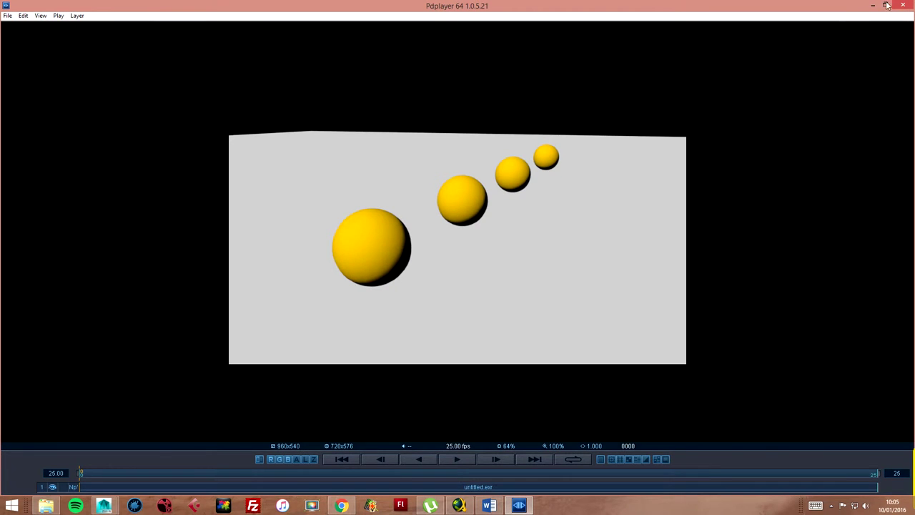
{"action": "left_click", "coordinate": [903, 5]}
Step: Open the layer1 folder and preview its depth-pass untitled.exr, then close Pdplayer
{"action": "double_click", "coordinate": [382, 206]}
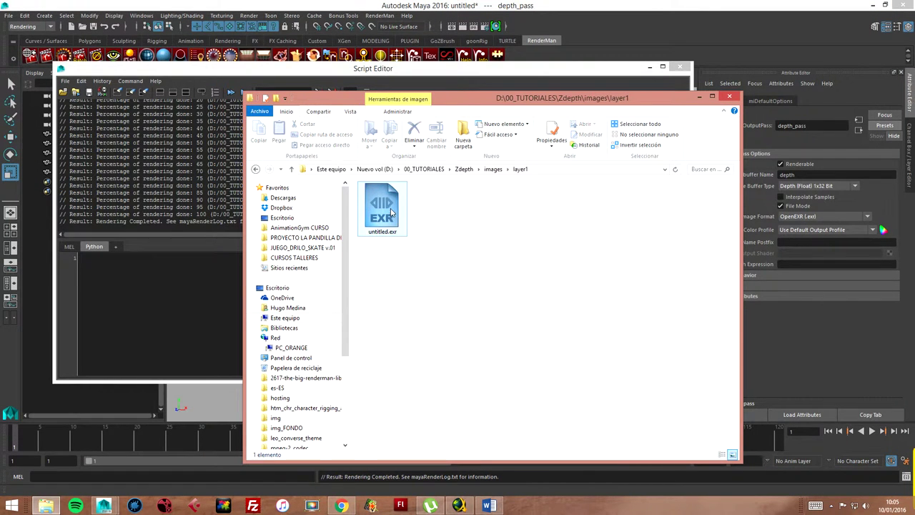
{"action": "double_click", "coordinate": [391, 212]}
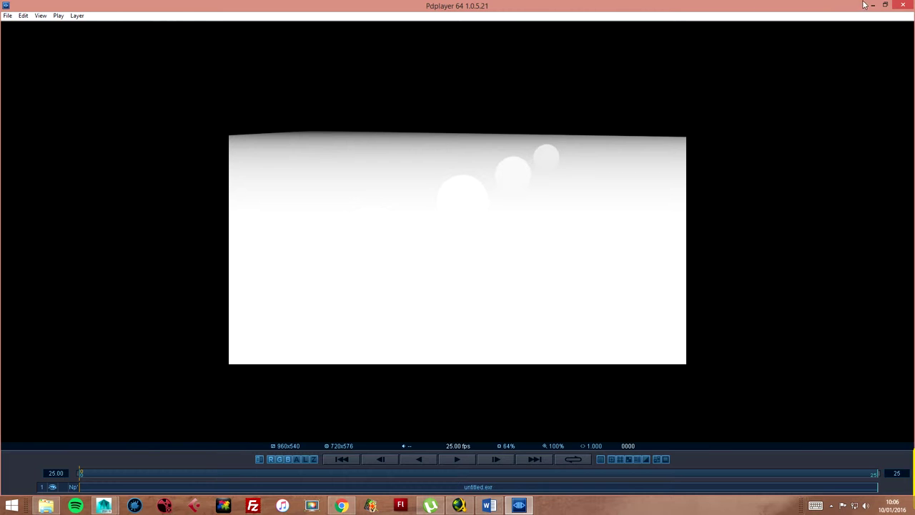
{"action": "left_click", "coordinate": [900, 6]}
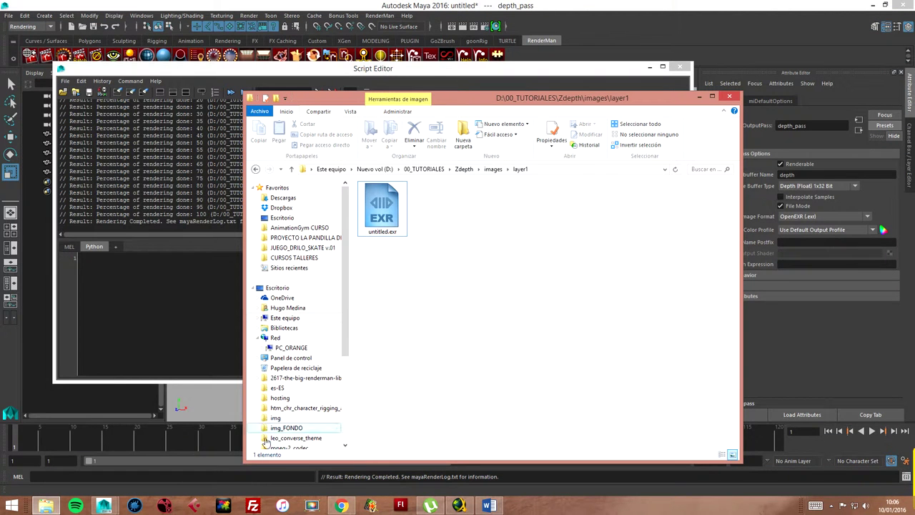
Step: Launch NukeX from the taskbar and minimize File Explorer
{"action": "left_click", "coordinate": [172, 506]}
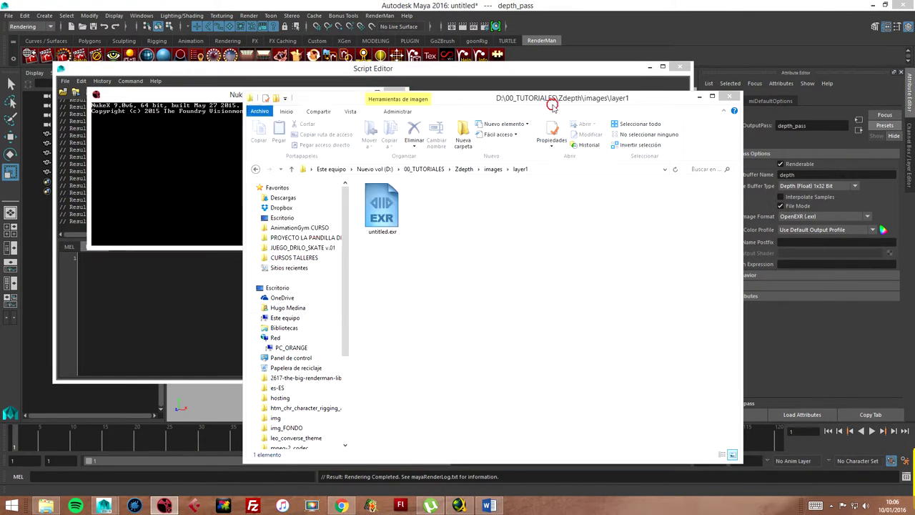
{"action": "left_click", "coordinate": [46, 505]}
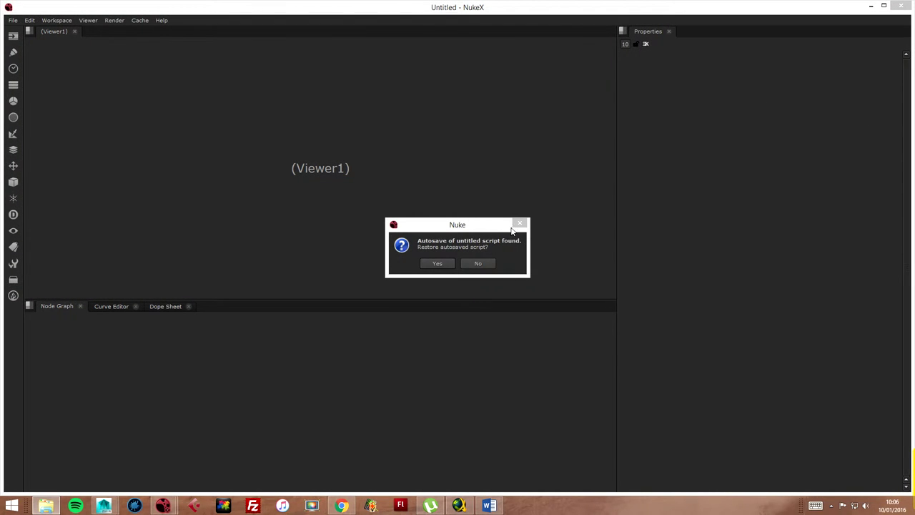
Step: Decline the autosave restore and import the colour untitled.exr as Read1, connected to the viewer
{"action": "left_click", "coordinate": [478, 263]}
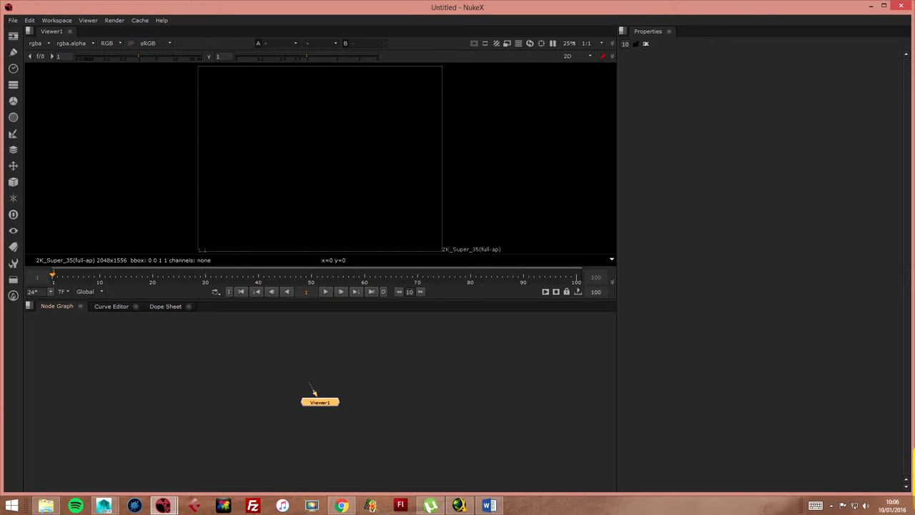
{"action": "key", "text": "alt+Tab"}
{"action": "left_click_drag", "start_coordinate": [562, 168], "coordinate": [659, 140]}
{"action": "left_click_drag", "start_coordinate": [666, 304], "coordinate": [294, 346]}
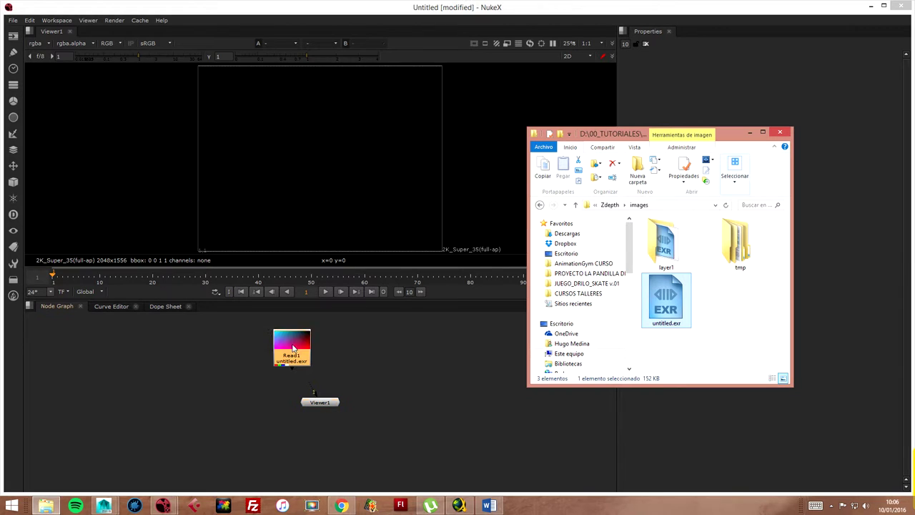
{"action": "double_click", "coordinate": [291, 346]}
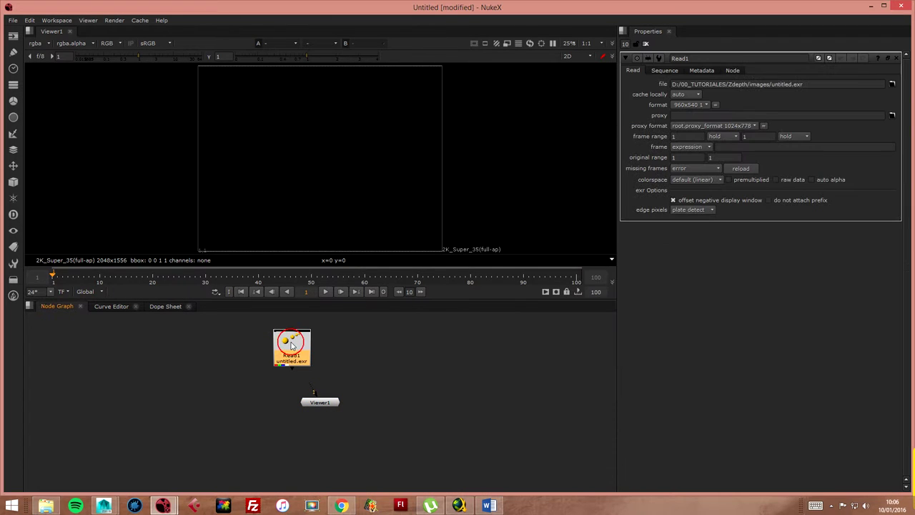
{"action": "left_click_drag", "start_coordinate": [315, 394], "coordinate": [288, 351]}
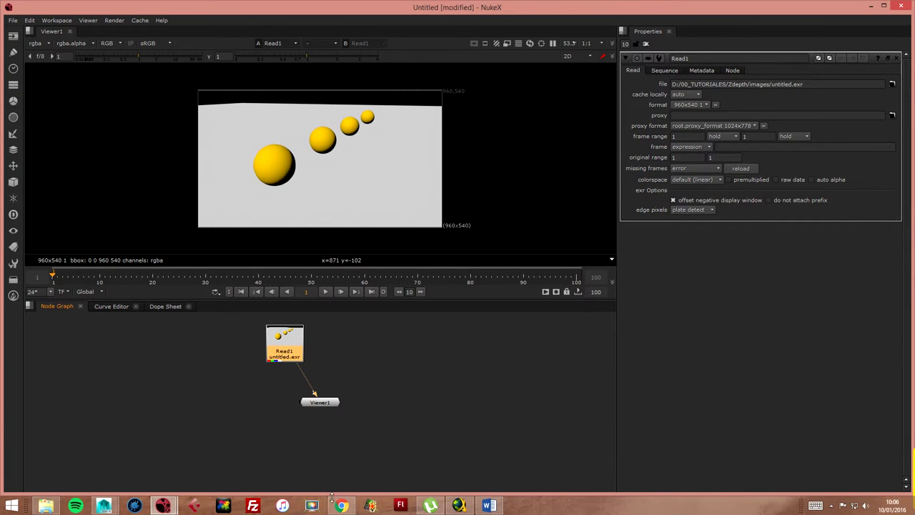
Step: Import the layer1 depth untitled.exr as Read2 and reposition Viewer1
{"action": "left_click", "coordinate": [46, 506]}
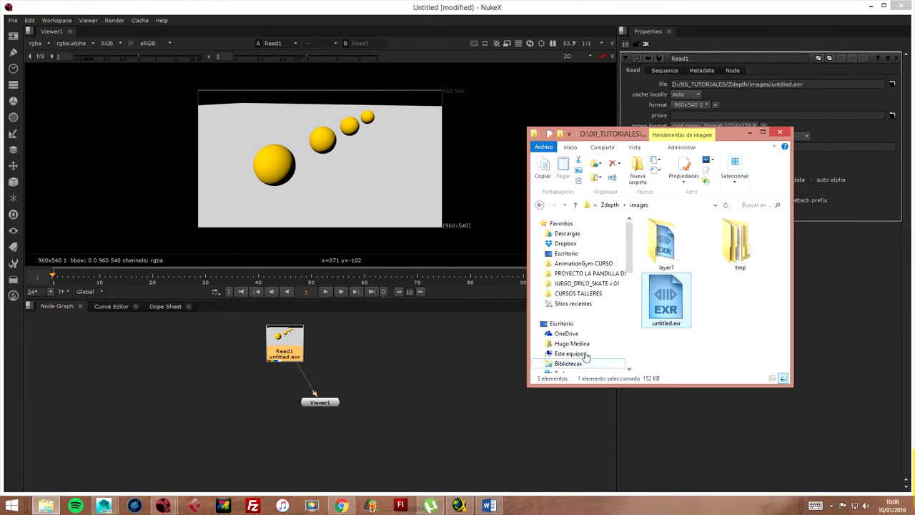
{"action": "double_click", "coordinate": [664, 247]}
{"action": "left_click_drag", "start_coordinate": [669, 246], "coordinate": [390, 350]}
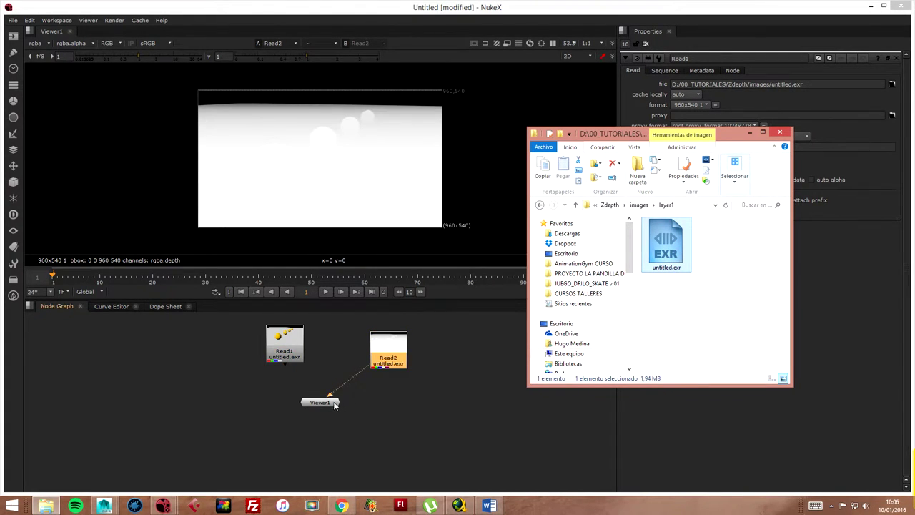
{"action": "left_click_drag", "start_coordinate": [335, 405], "coordinate": [336, 432]}
{"action": "left_click", "coordinate": [395, 387]}
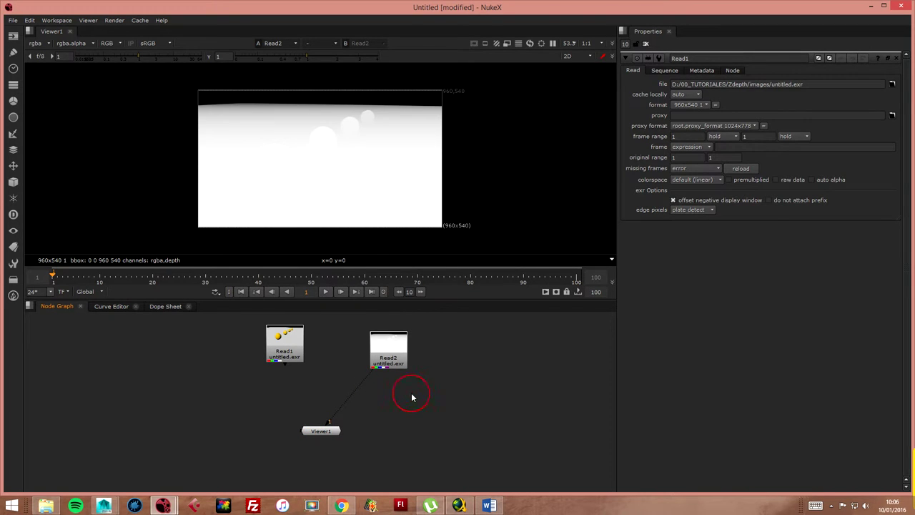
Step: Add a Copy node with Read1 on B, Read2 on A, feeding Viewer1
{"action": "key", "text": "Tab"}
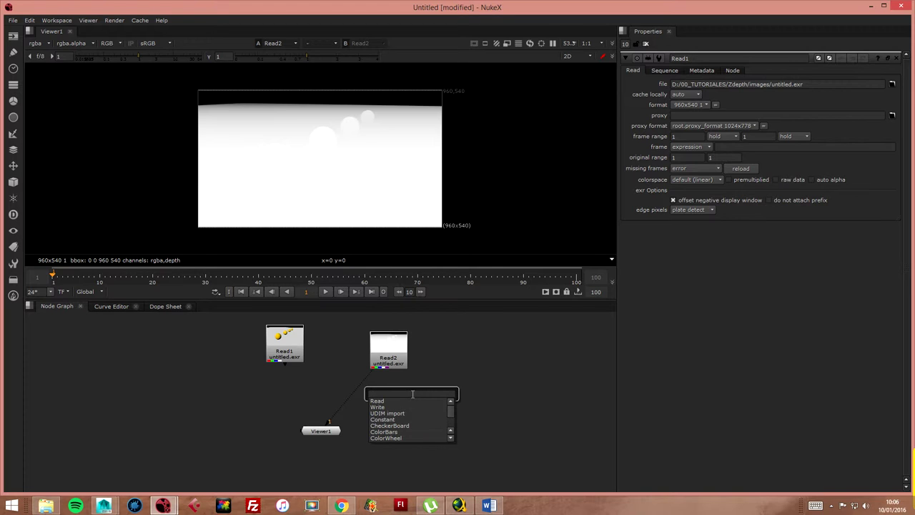
{"action": "type", "text": "cop"}
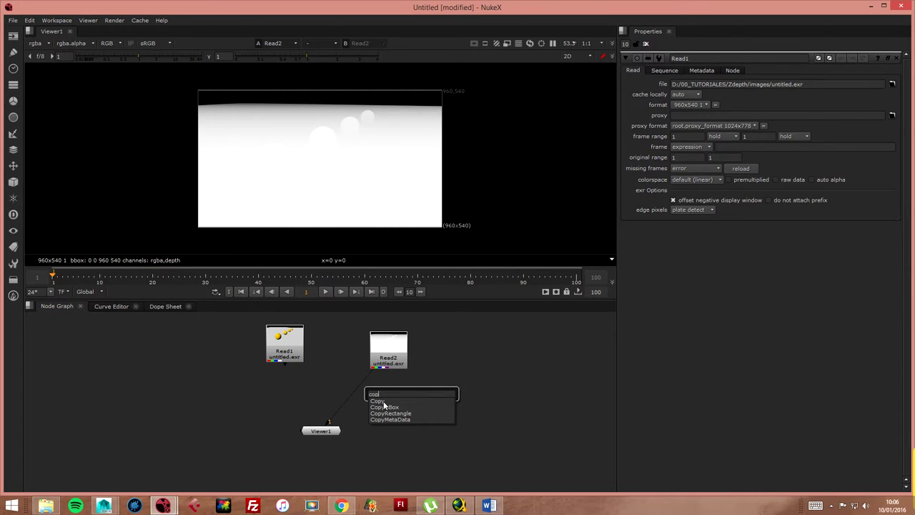
{"action": "key", "text": "Return"}
{"action": "left_click_drag", "start_coordinate": [408, 396], "coordinate": [323, 393]}
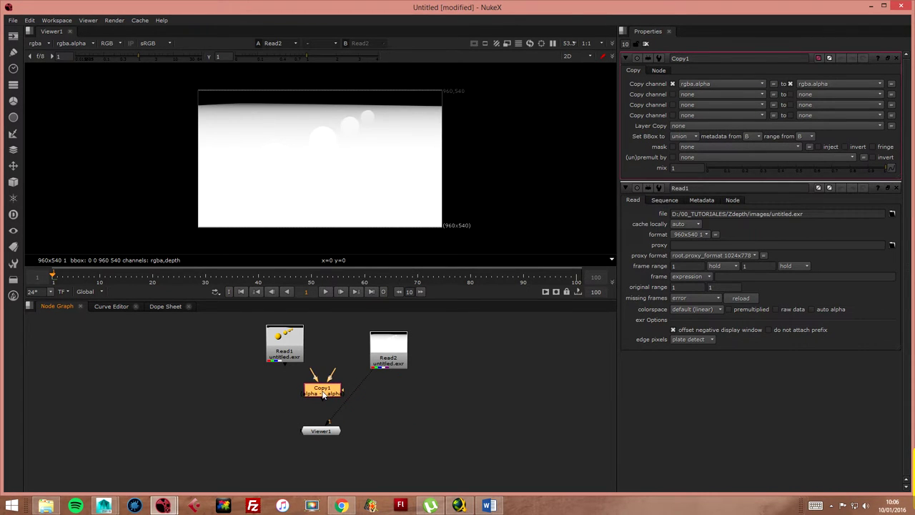
{"action": "left_click_drag", "start_coordinate": [312, 372], "coordinate": [391, 359]}
{"action": "left_click_drag", "start_coordinate": [335, 374], "coordinate": [286, 352]}
{"action": "left_click_drag", "start_coordinate": [368, 378], "coordinate": [321, 392]}
{"action": "left_click_drag", "start_coordinate": [322, 431], "coordinate": [323, 436]}
Step: Set Copy1 to copy channel depth.Z into depth.Z
{"action": "left_click", "coordinate": [333, 386]}
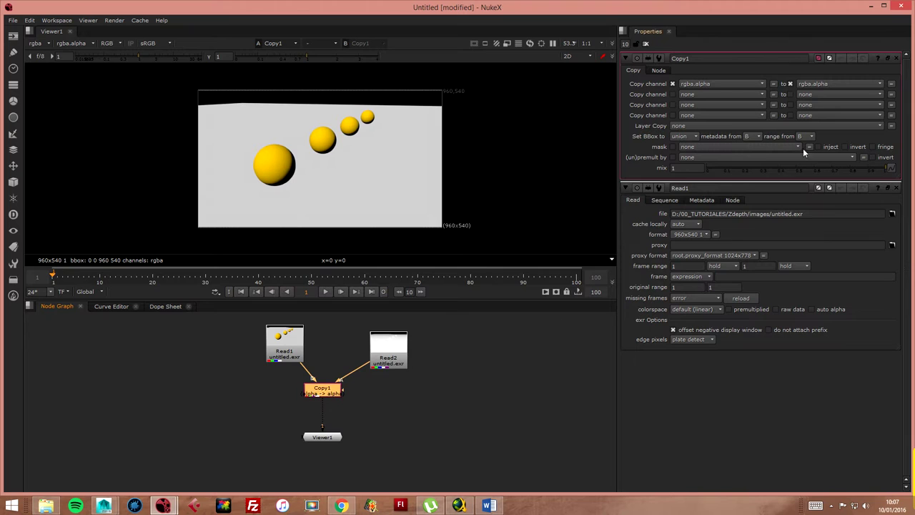
{"action": "left_click", "coordinate": [703, 85]}
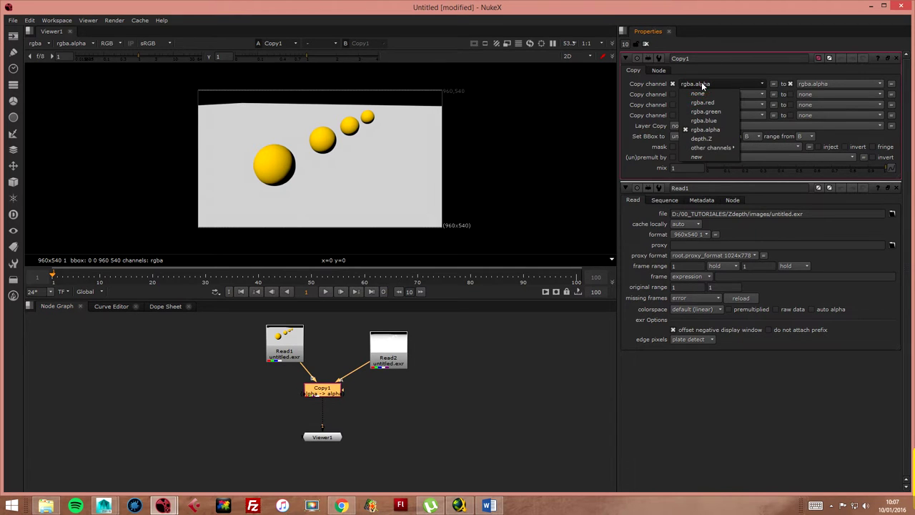
{"action": "left_click", "coordinate": [707, 139]}
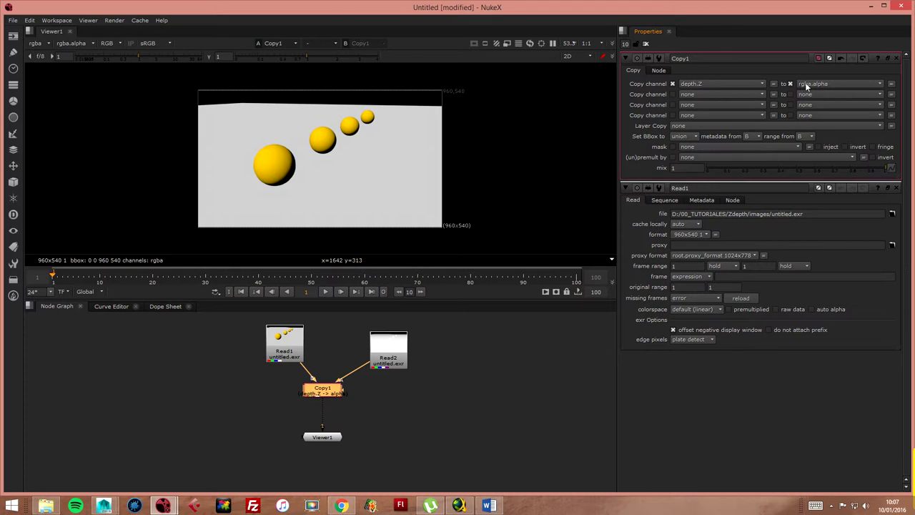
{"action": "left_click", "coordinate": [845, 84]}
{"action": "left_click", "coordinate": [835, 138]}
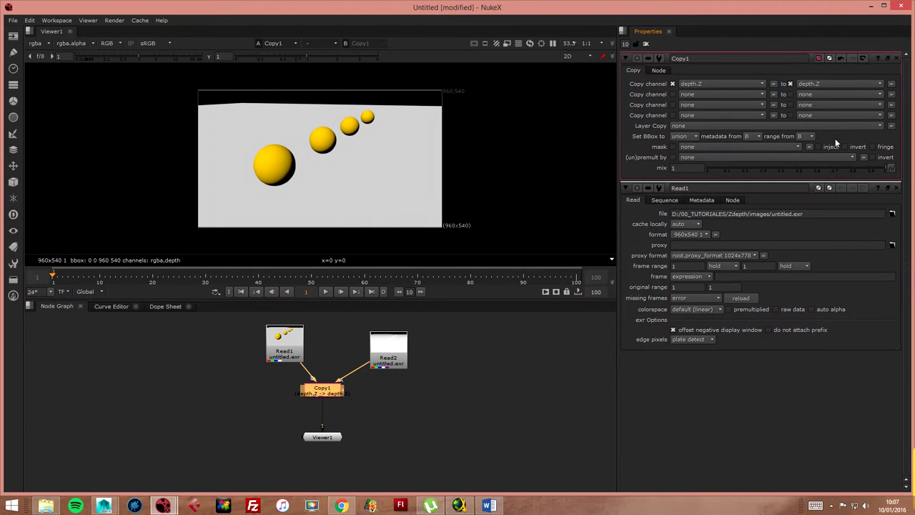
{"action": "left_click_drag", "start_coordinate": [322, 437], "coordinate": [322, 476]}
{"action": "left_click", "coordinate": [366, 439]}
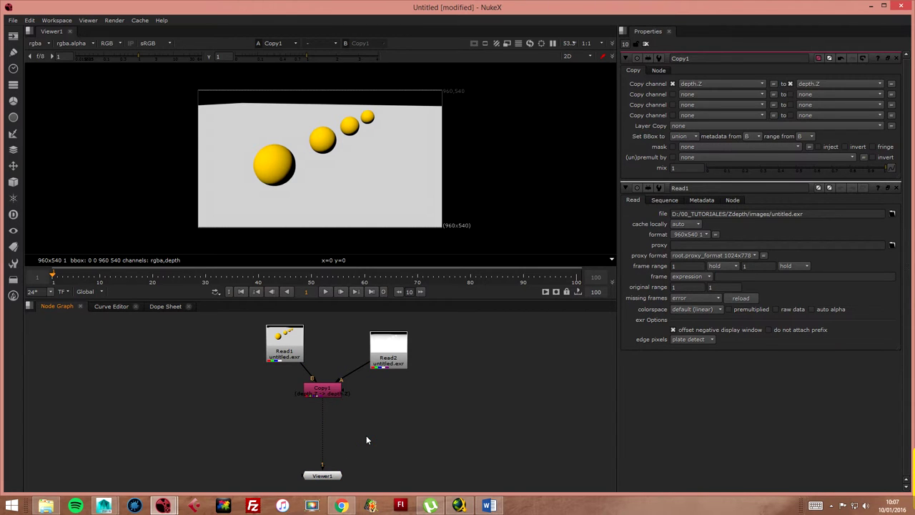
Step: Insert a ZDefocus node between Copy1 and Viewer1, focused on the second sphere
{"action": "key", "text": "Tab"}
{"action": "type", "text": "z"}
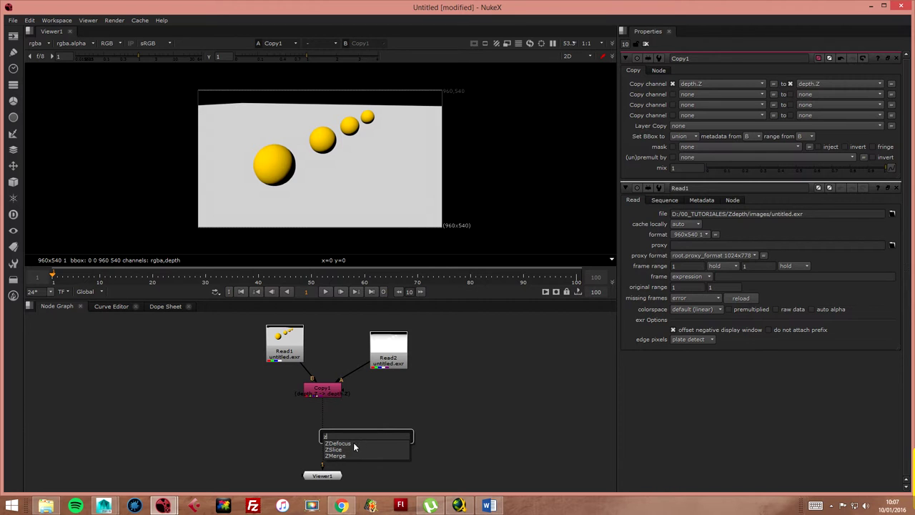
{"action": "left_click", "coordinate": [358, 443]}
{"action": "left_click_drag", "start_coordinate": [363, 436], "coordinate": [320, 427]}
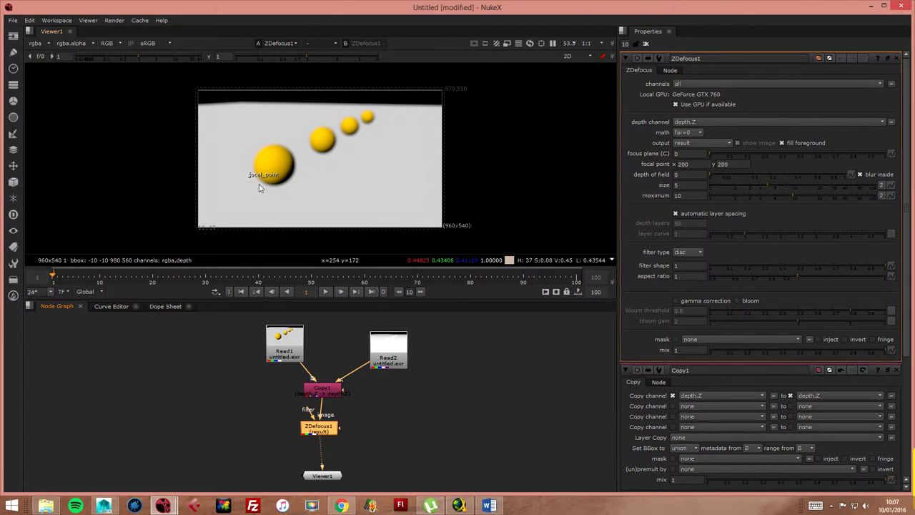
{"action": "left_click_drag", "start_coordinate": [252, 175], "coordinate": [323, 138]}
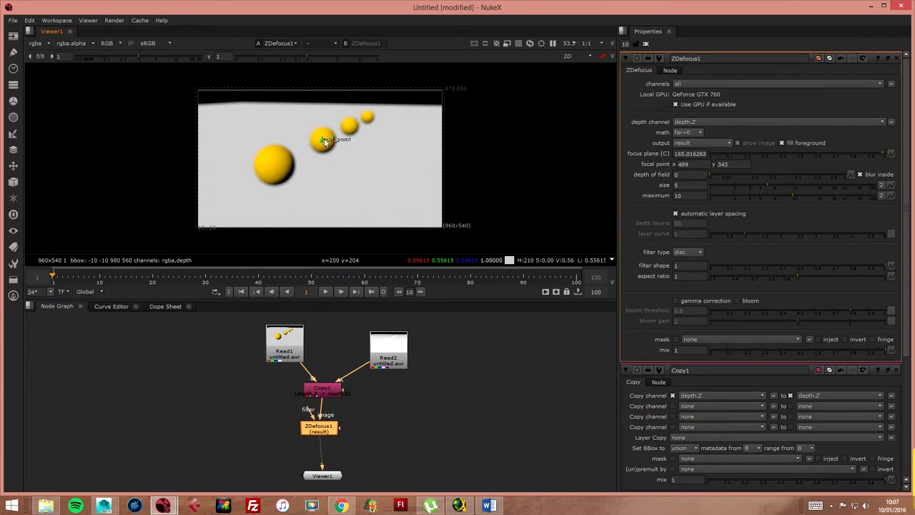
{"action": "scroll", "coordinate": [323, 136], "scroll_direction": "up", "scroll_amount": 2}
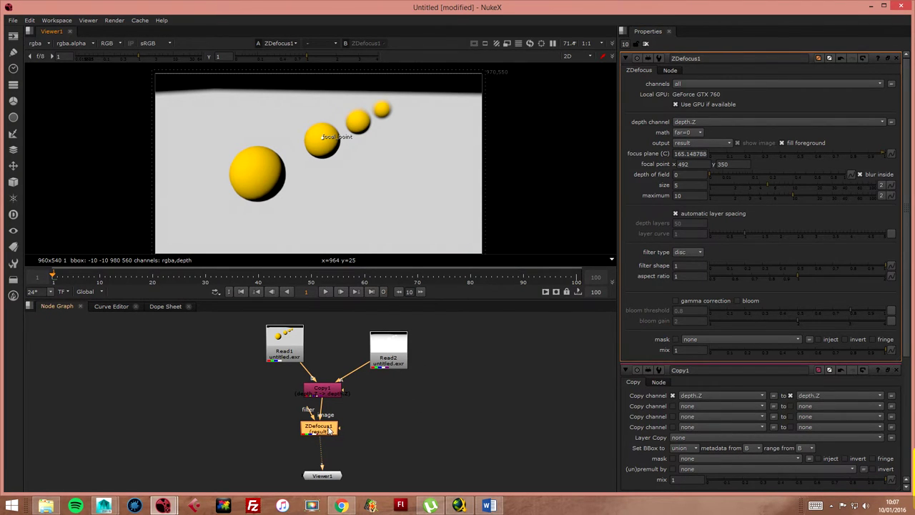
Step: Close the Copy1 properties panel and set ZDefocus math to depth
{"action": "left_click", "coordinate": [625, 43]}
{"action": "left_click", "coordinate": [625, 44]}
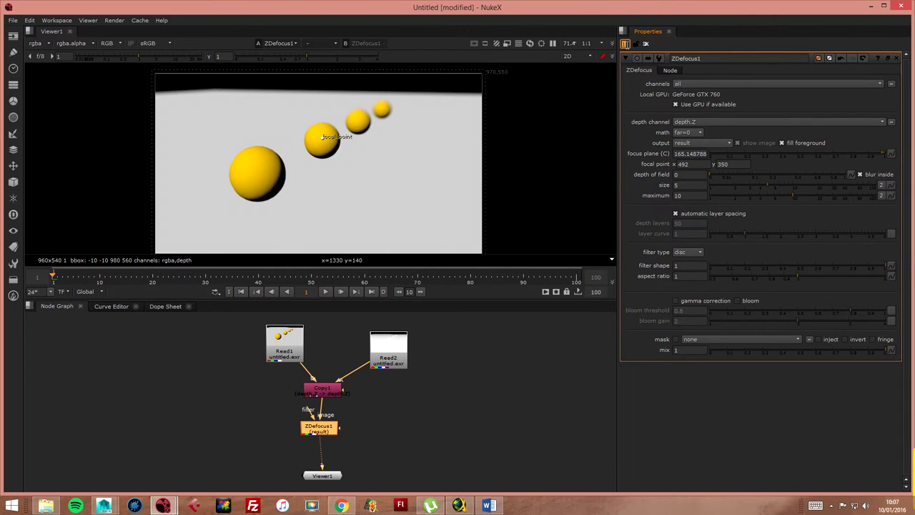
{"action": "left_click", "coordinate": [688, 132]}
{"action": "left_click", "coordinate": [692, 125]}
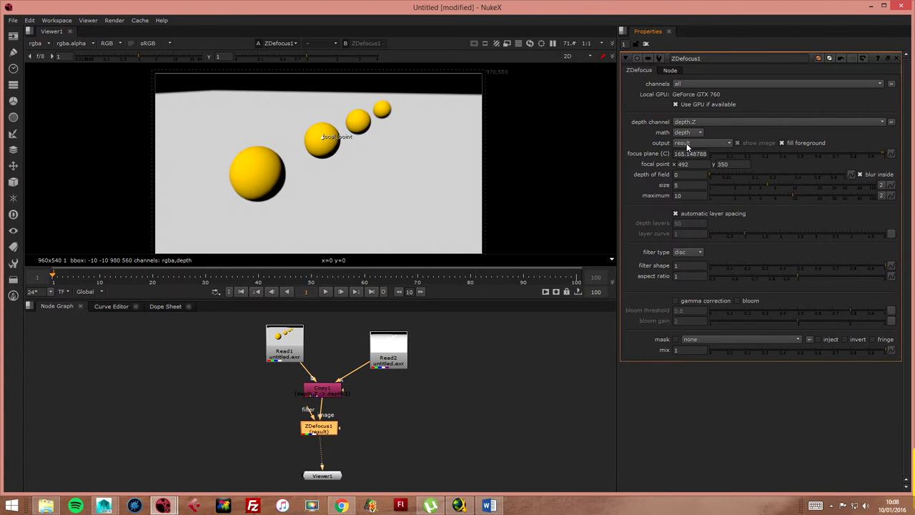
Step: Use the focal plane setup output to widen ZDefocus depth of field to about 0.54
{"action": "left_click", "coordinate": [688, 144]}
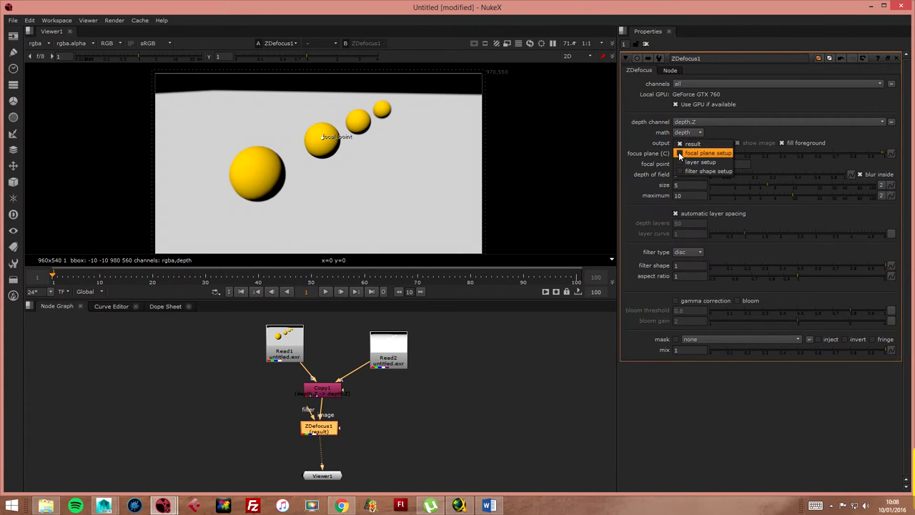
{"action": "left_click", "coordinate": [719, 153]}
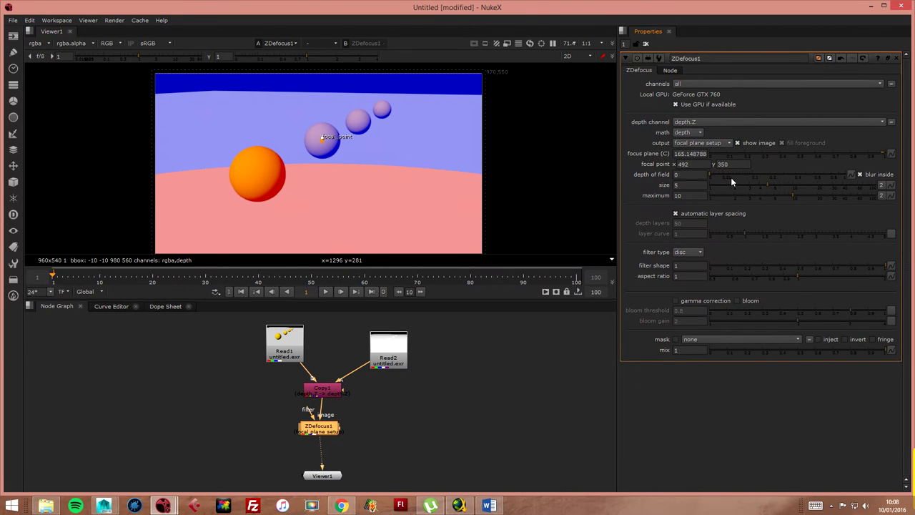
{"action": "left_click_drag", "start_coordinate": [710, 174], "coordinate": [809, 173]}
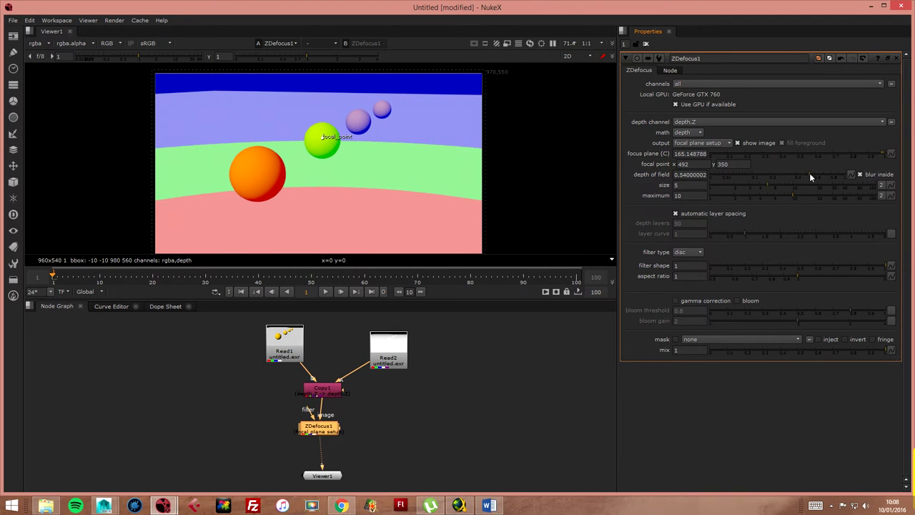
{"action": "left_click", "coordinate": [709, 143]}
Step: Switch ZDefocus output back to result and try blur size 10 with maximum 20
{"action": "left_click", "coordinate": [702, 139]}
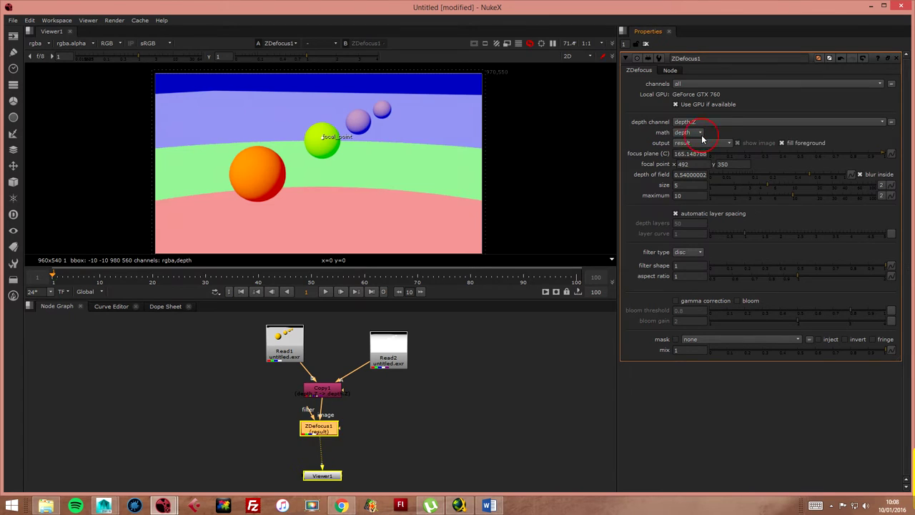
{"action": "left_click", "coordinate": [673, 185]}
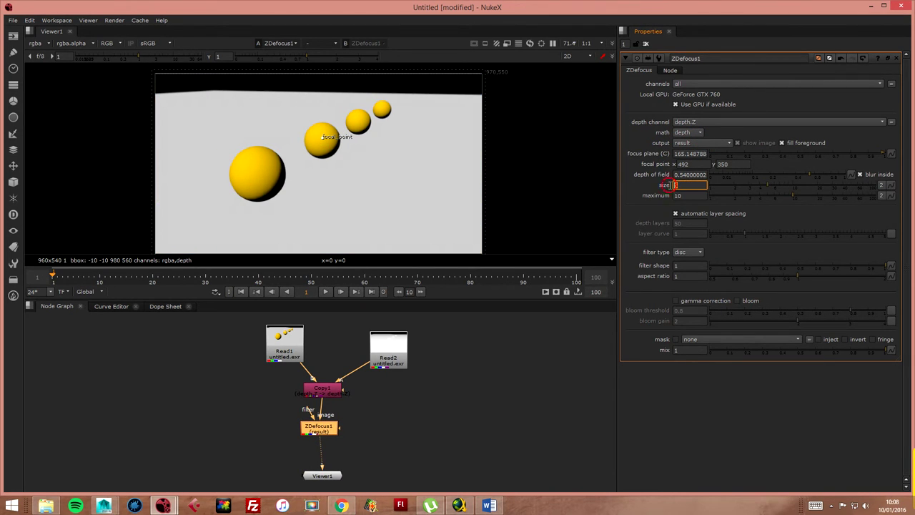
{"action": "type", "text": "10"}
{"action": "key", "text": "Return"}
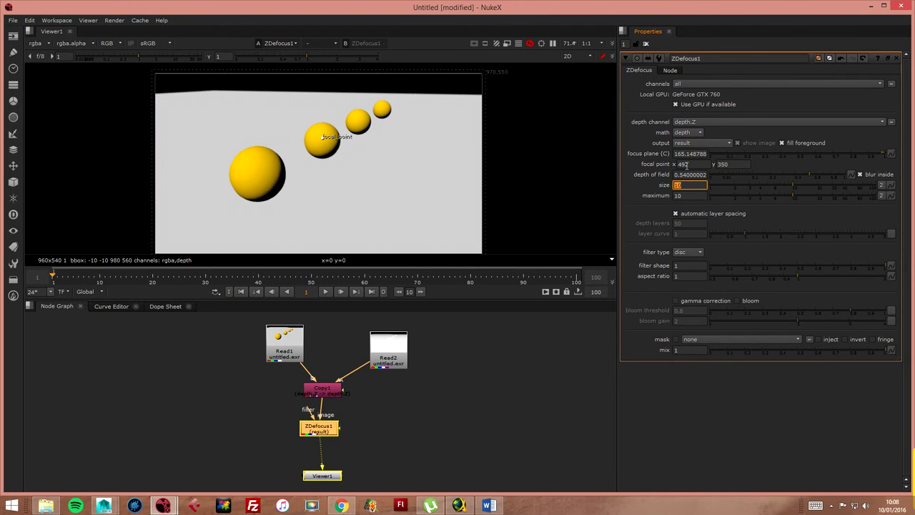
{"action": "left_click", "coordinate": [688, 196]}
{"action": "type", "text": "20"}
{"action": "key", "text": "Return"}
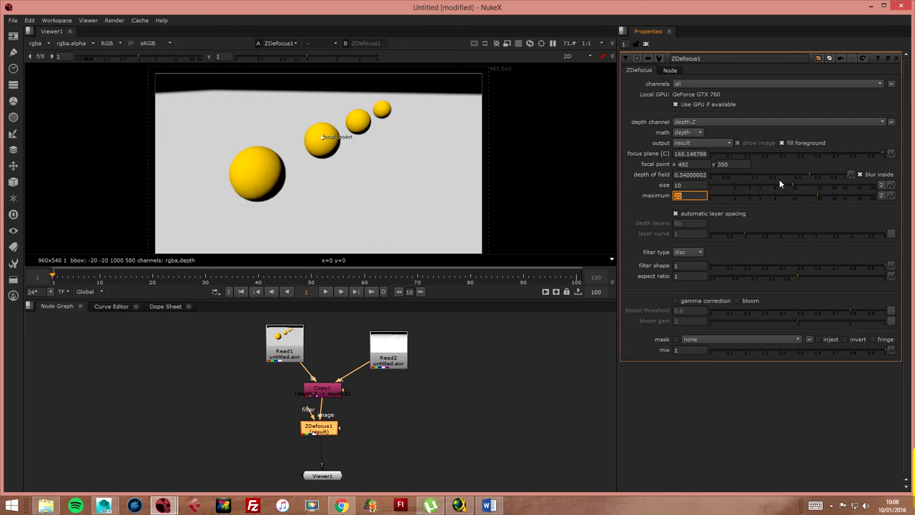
Step: Raise the blur size to 30 and the maximum to 50
{"action": "left_click", "coordinate": [692, 184]}
{"action": "type", "text": "30"}
{"action": "key", "text": "Return"}
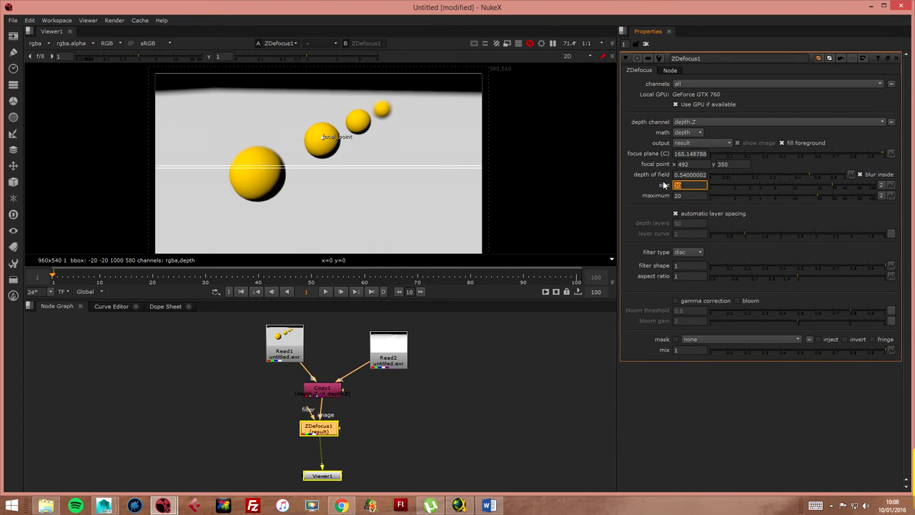
{"action": "left_click", "coordinate": [689, 197]}
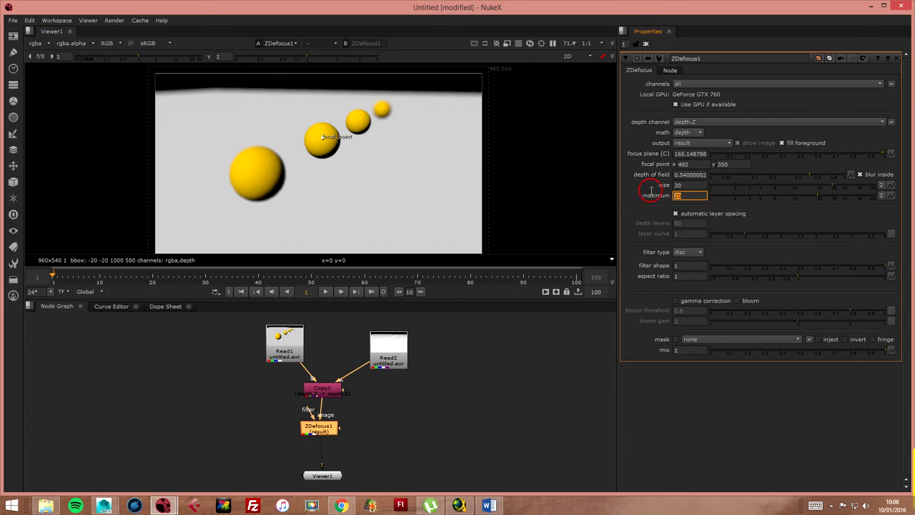
{"action": "type", "text": "50"}
{"action": "key", "text": "Return"}
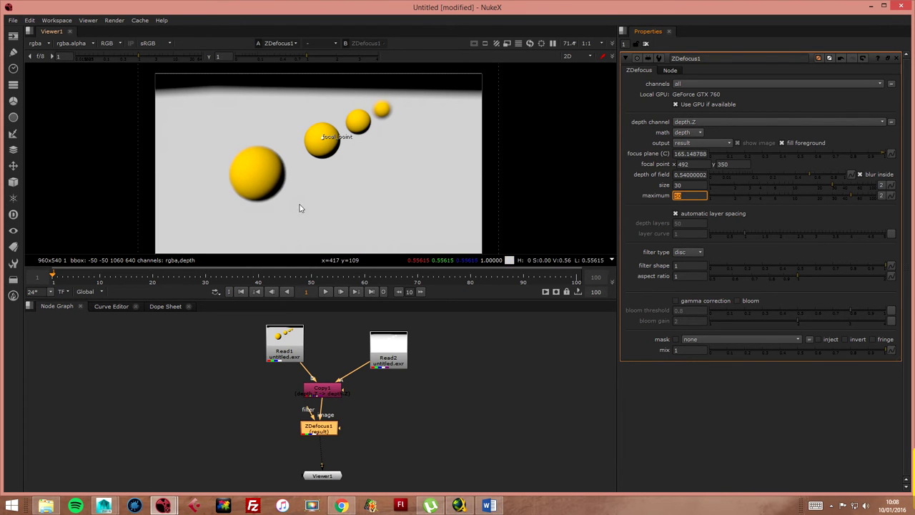
Step: Move the ZDefocus focal point from the large front sphere to the farthest sphere (668, 439)
{"action": "left_click_drag", "start_coordinate": [324, 137], "coordinate": [265, 174]}
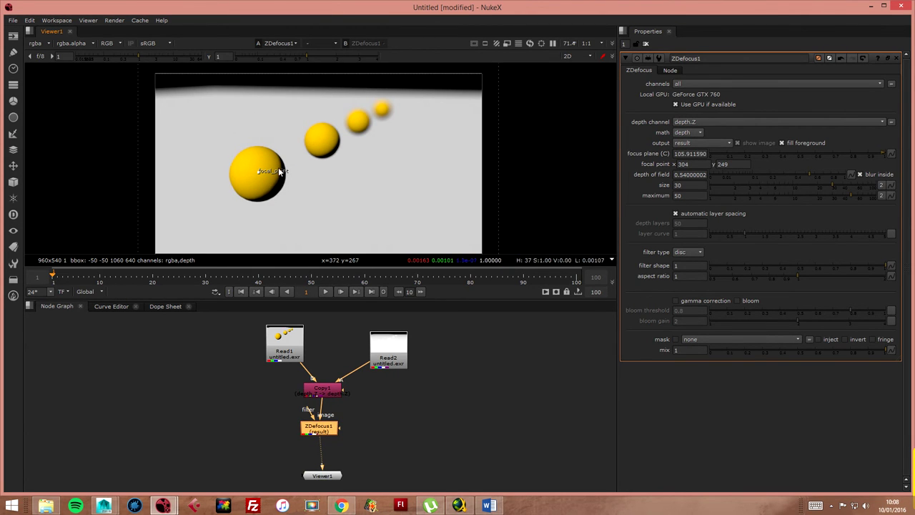
{"action": "left_click_drag", "start_coordinate": [258, 173], "coordinate": [383, 109]}
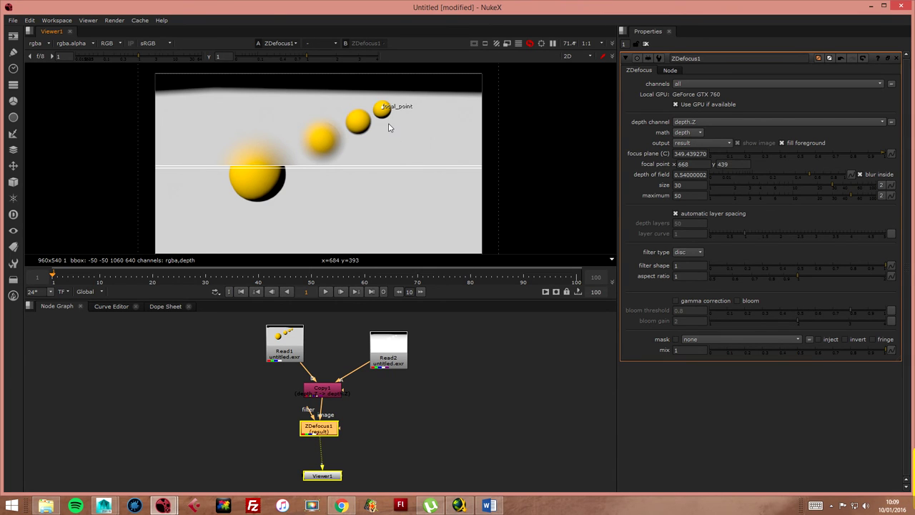
{"action": "left_click", "coordinate": [479, 417]}
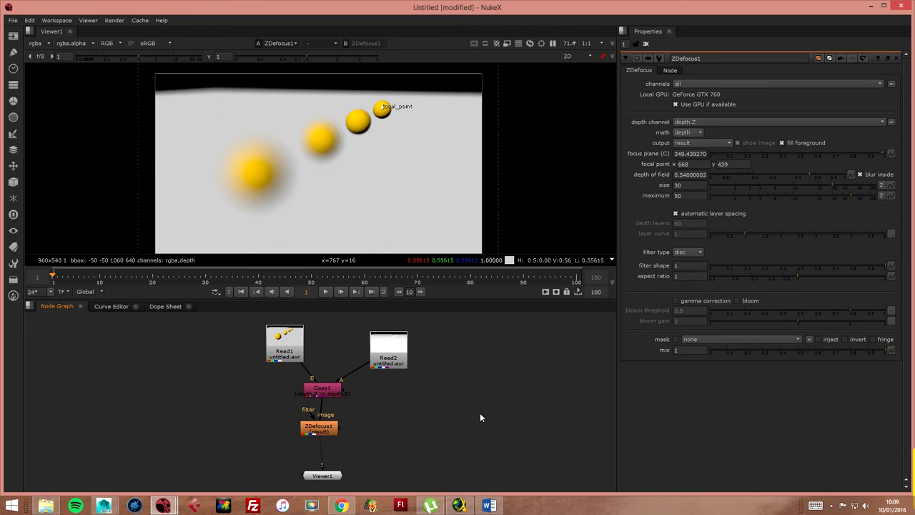